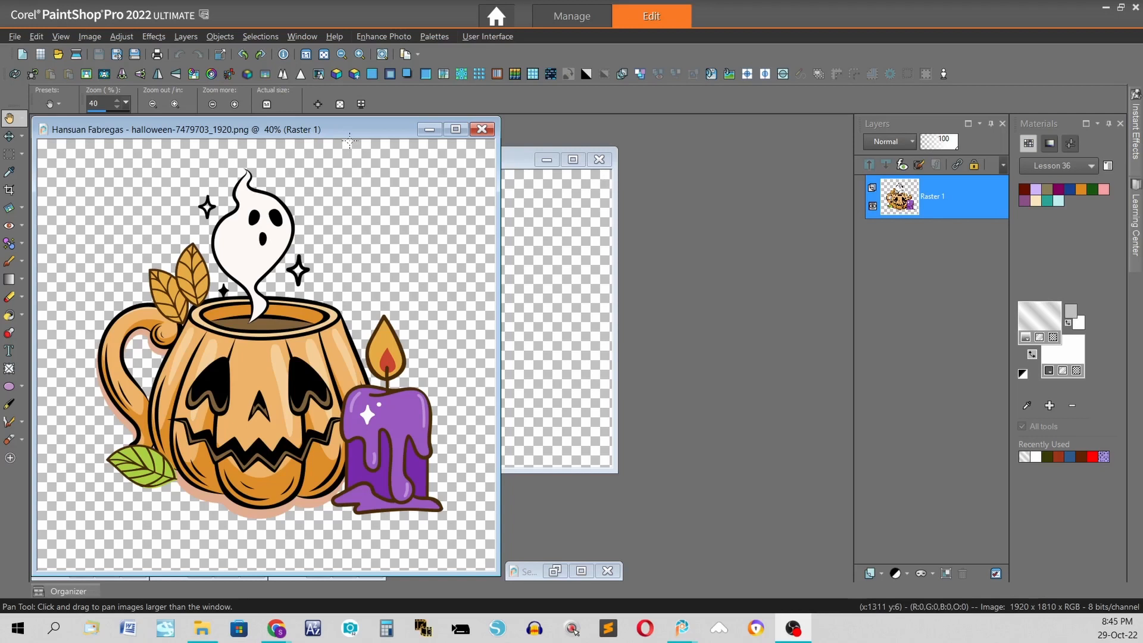
Paste the copied pumpkin mug into Image1 as a new layer and resize only that layer to 15 percent
right_click(520, 159)
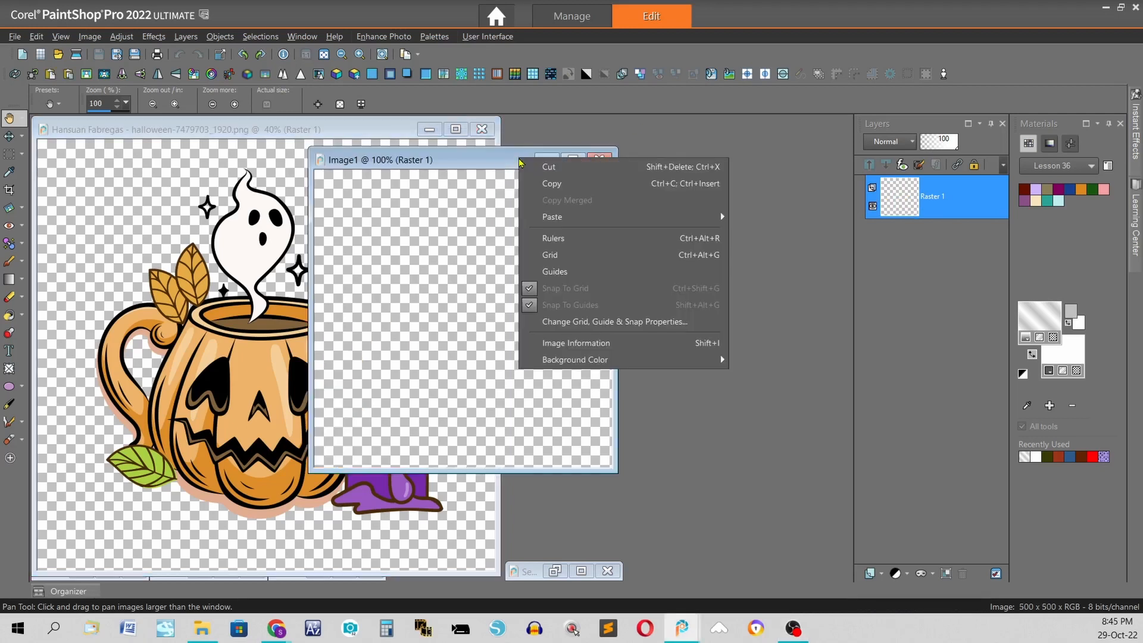
mouse_move(595, 217)
click(798, 234)
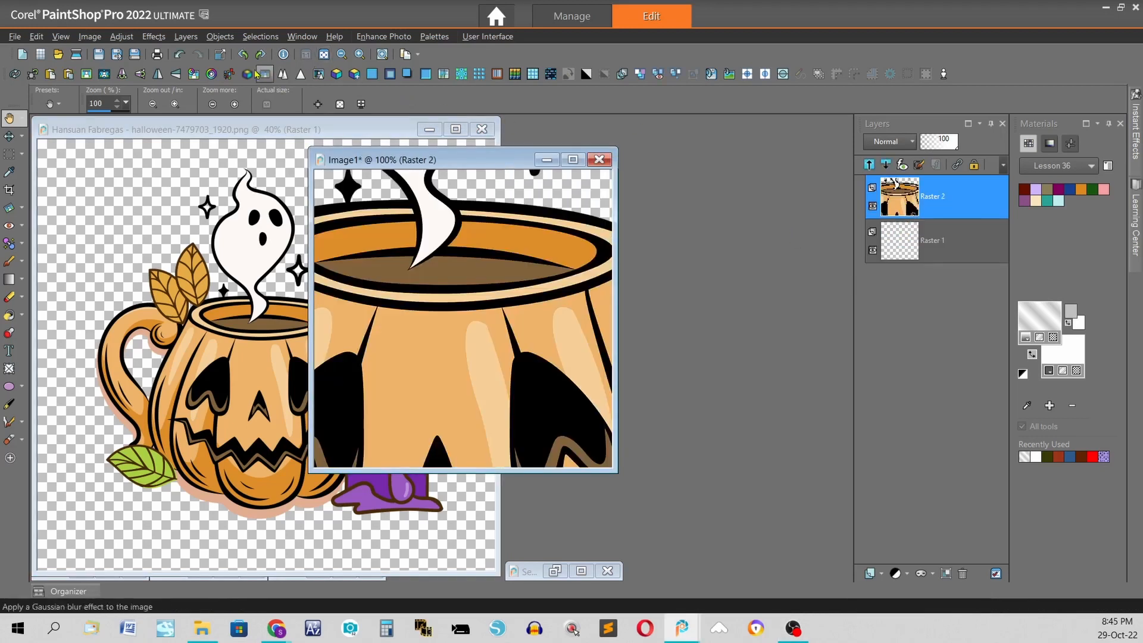
click(219, 56)
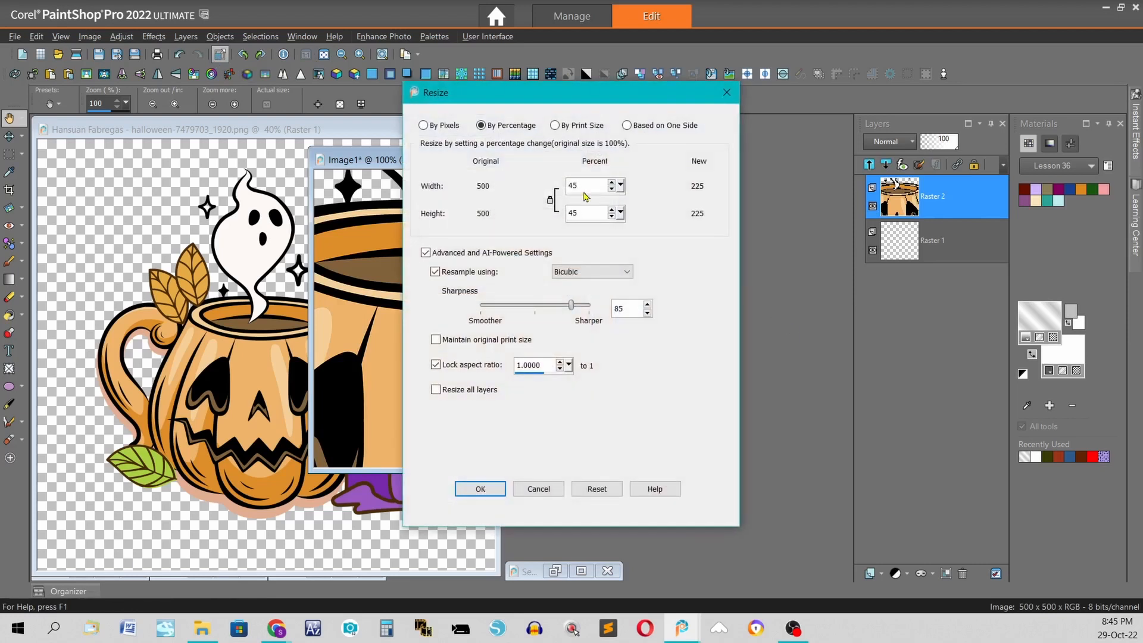
drag(584, 186, 370, 193)
text(1)
click(481, 488)
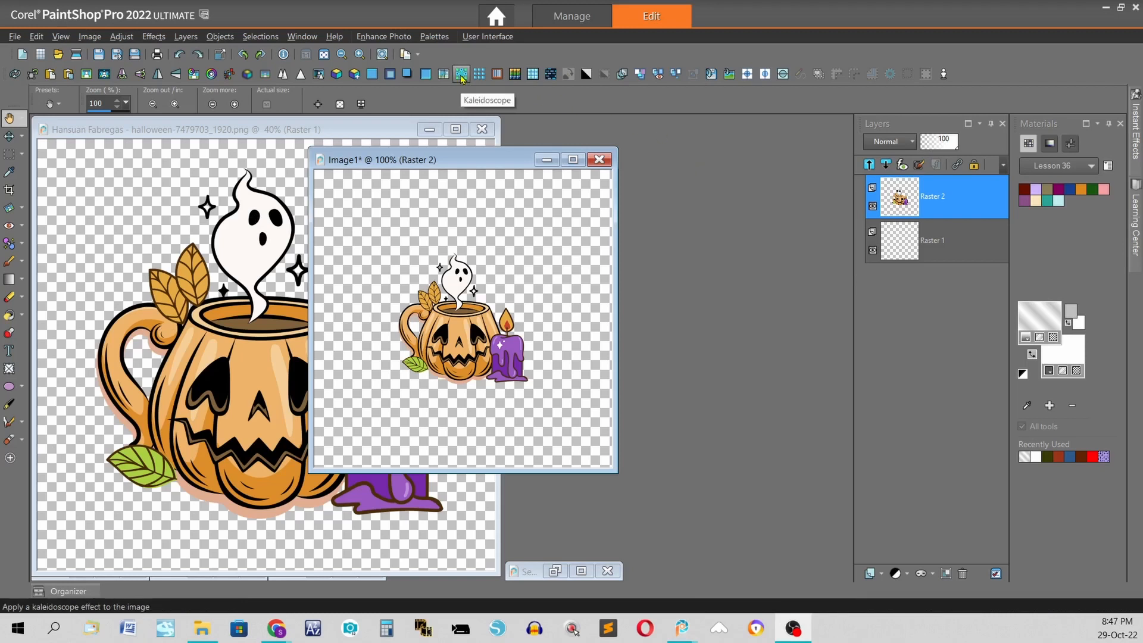
click(148, 37)
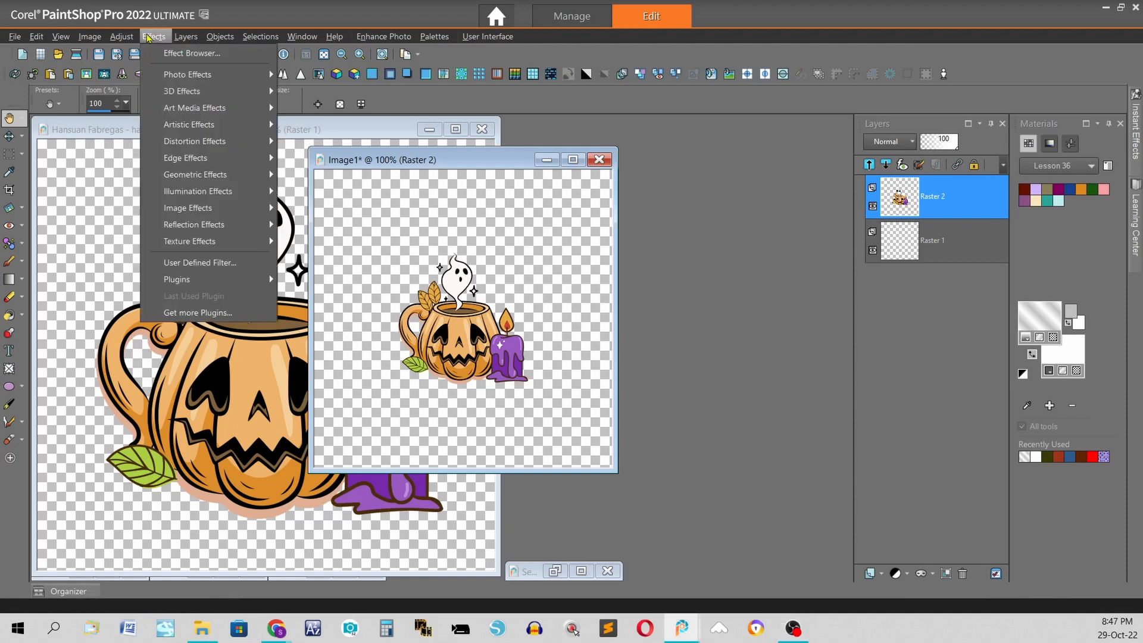
mouse_move(237, 232)
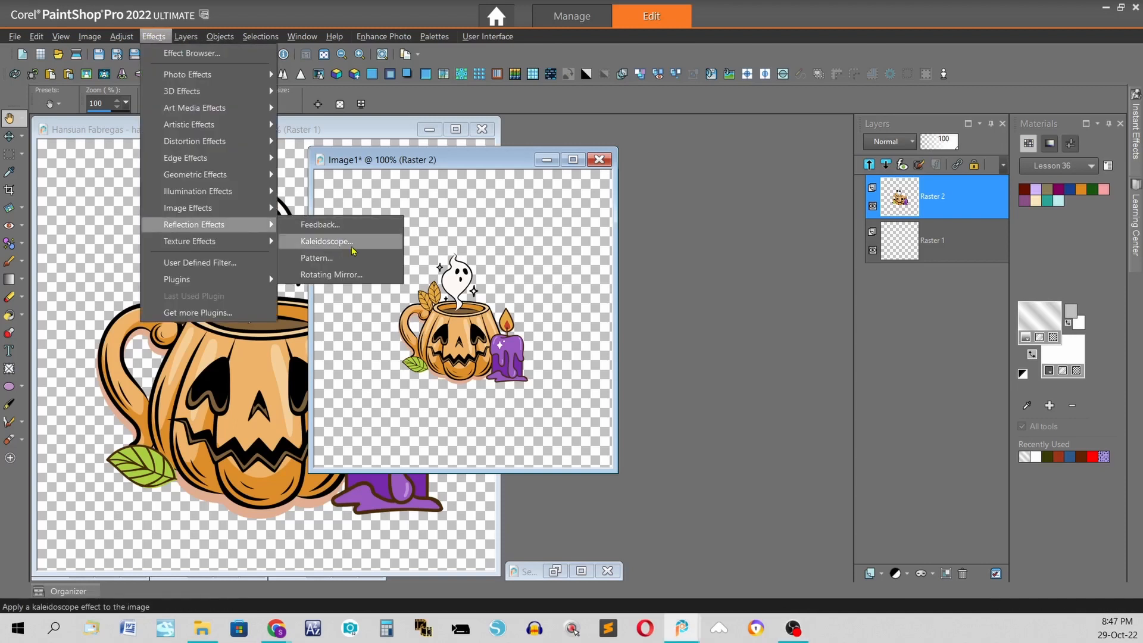
click(688, 179)
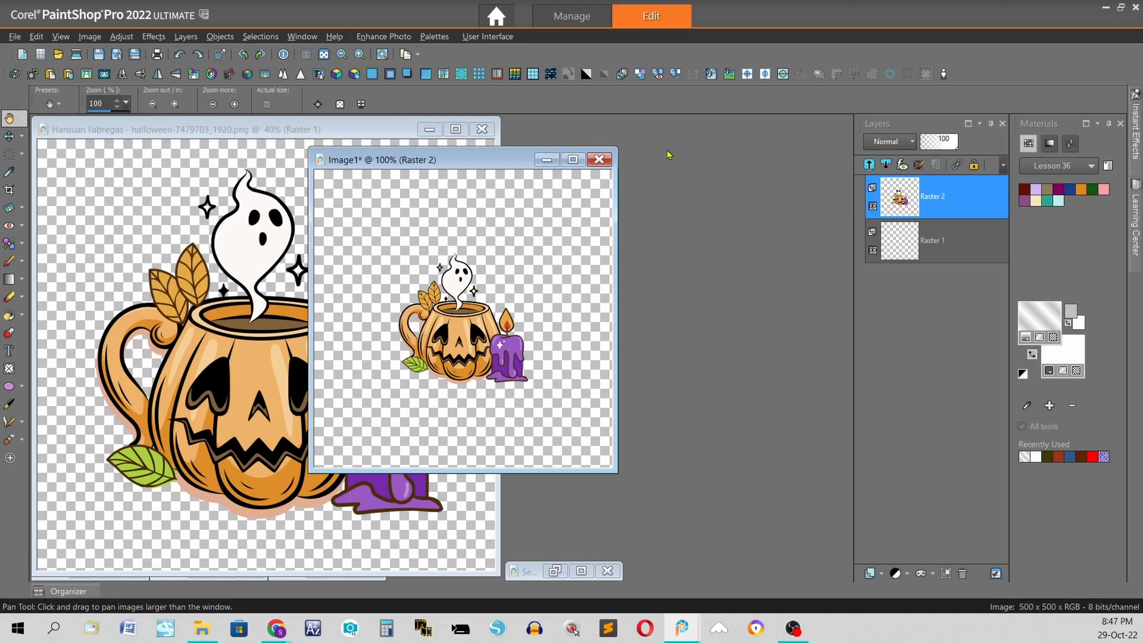
Apply the Kaleidoscope effect to the pumpkin mug layer with horizontal offset 0, vertical offset -27, rotation 0, scale factor -60, 16 petals and Reflect edge mode
click(463, 74)
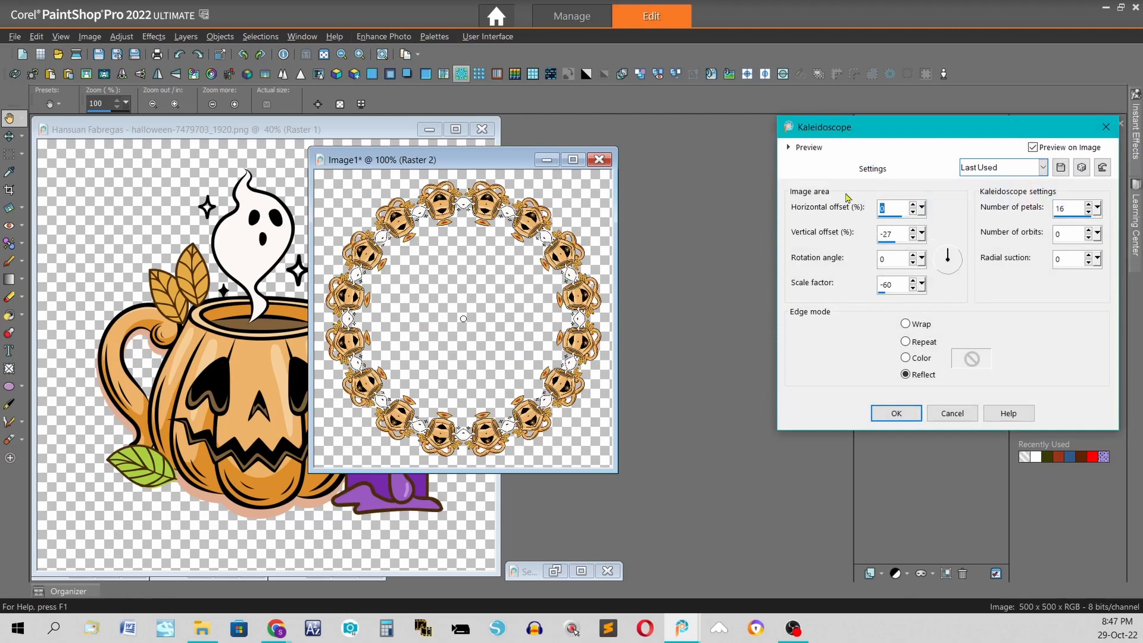
drag(915, 133, 808, 124)
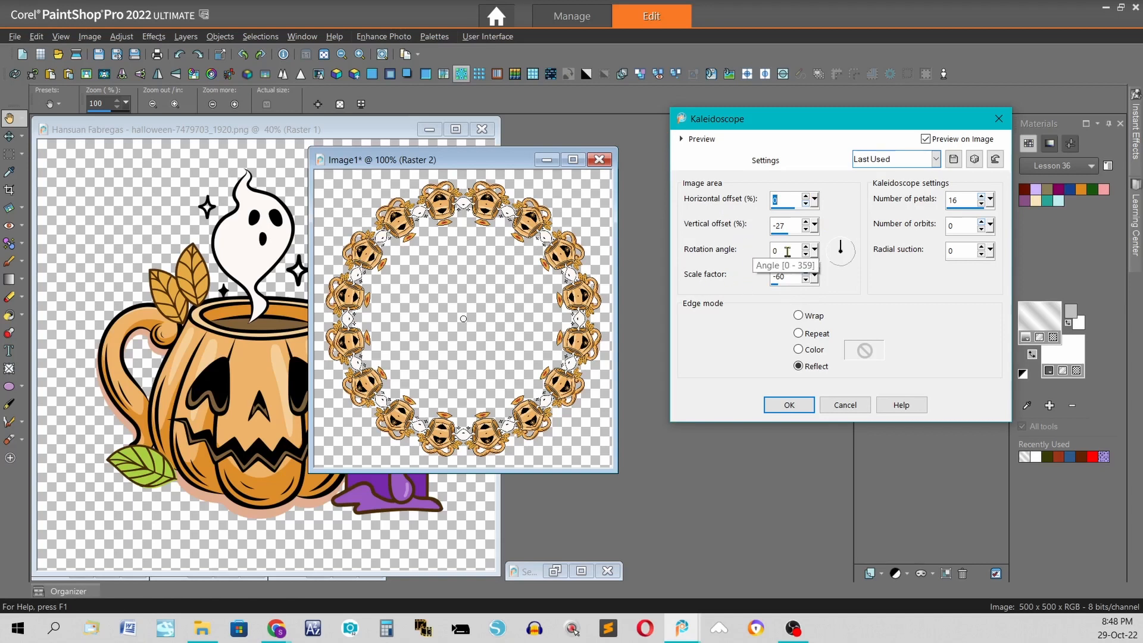
click(790, 405)
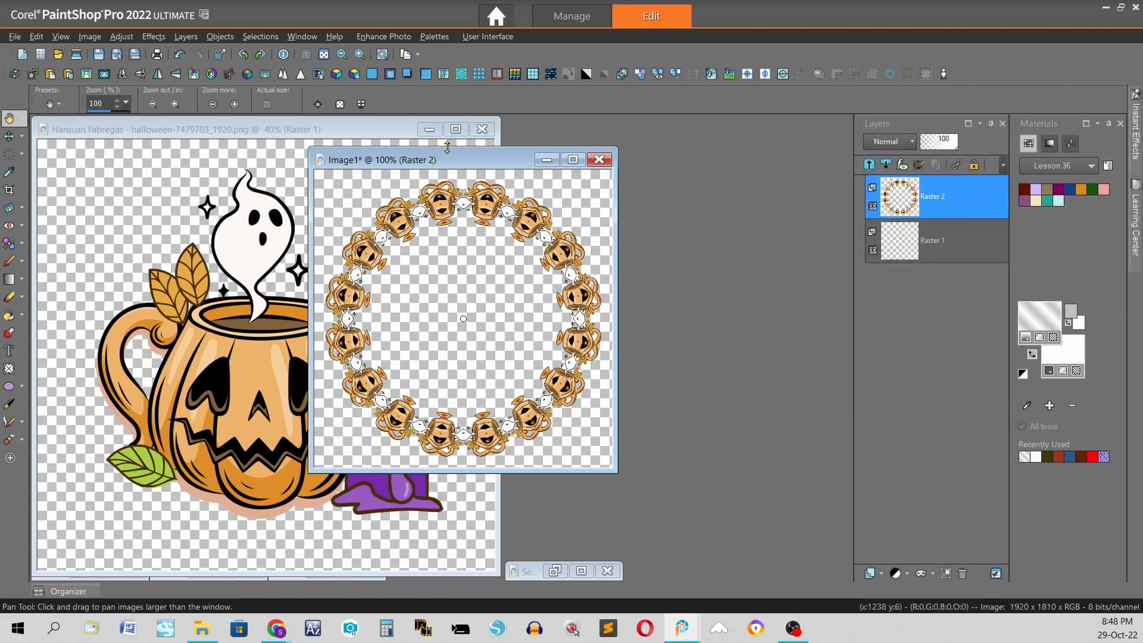
Close the pumpkin mug source image, minimize the black mug image and paste the black mug into Image1 as a new layer
click(482, 129)
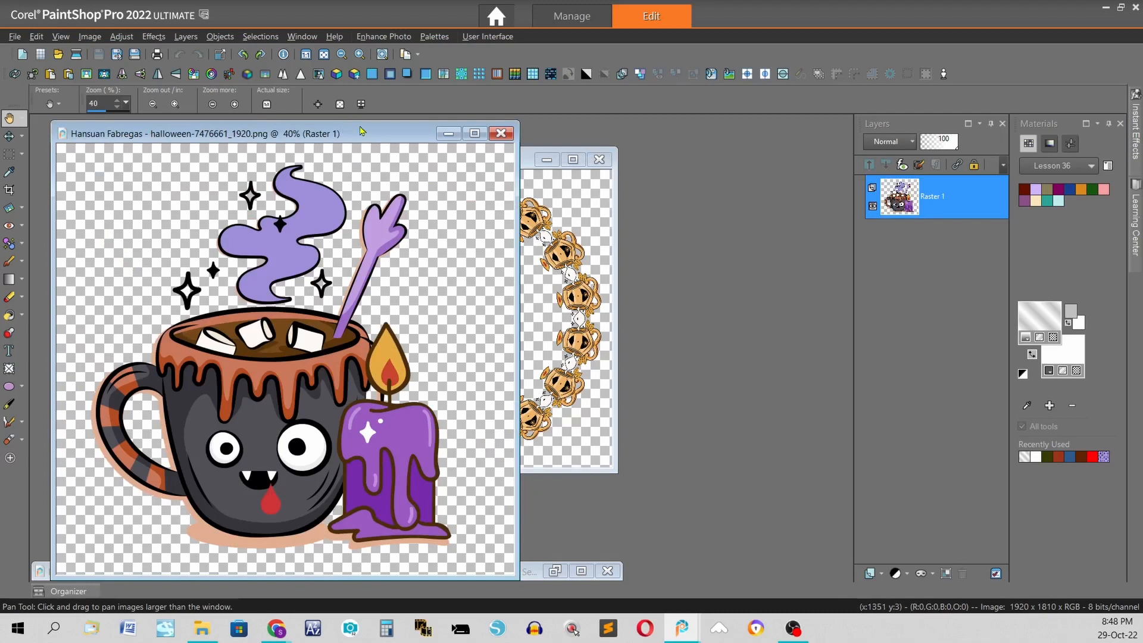
click(449, 134)
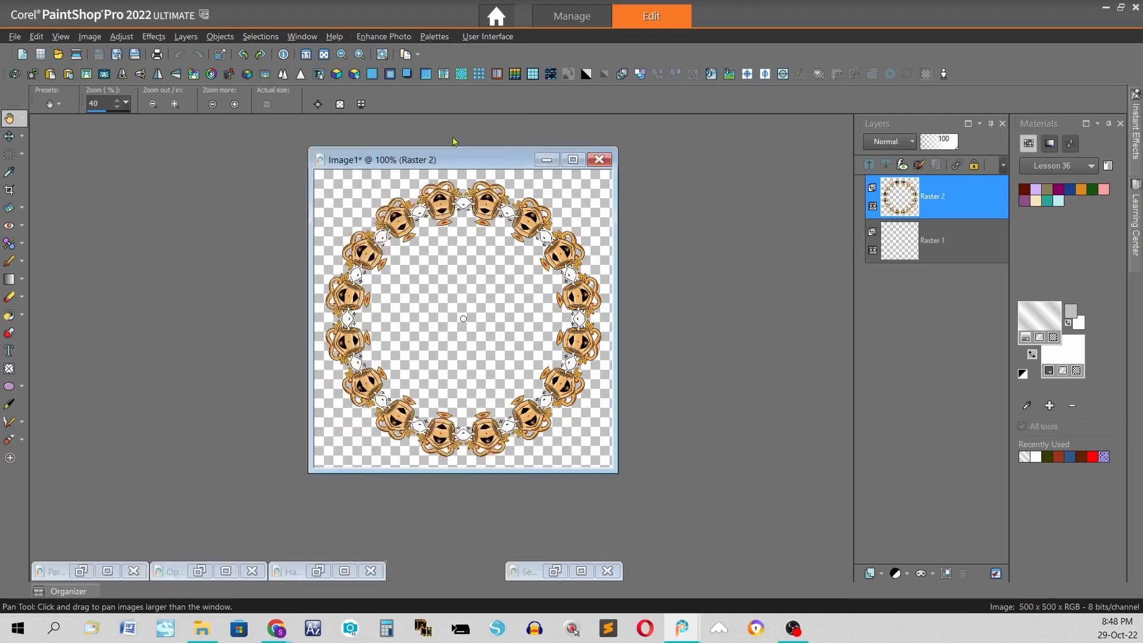
right_click(503, 160)
mouse_move(571, 219)
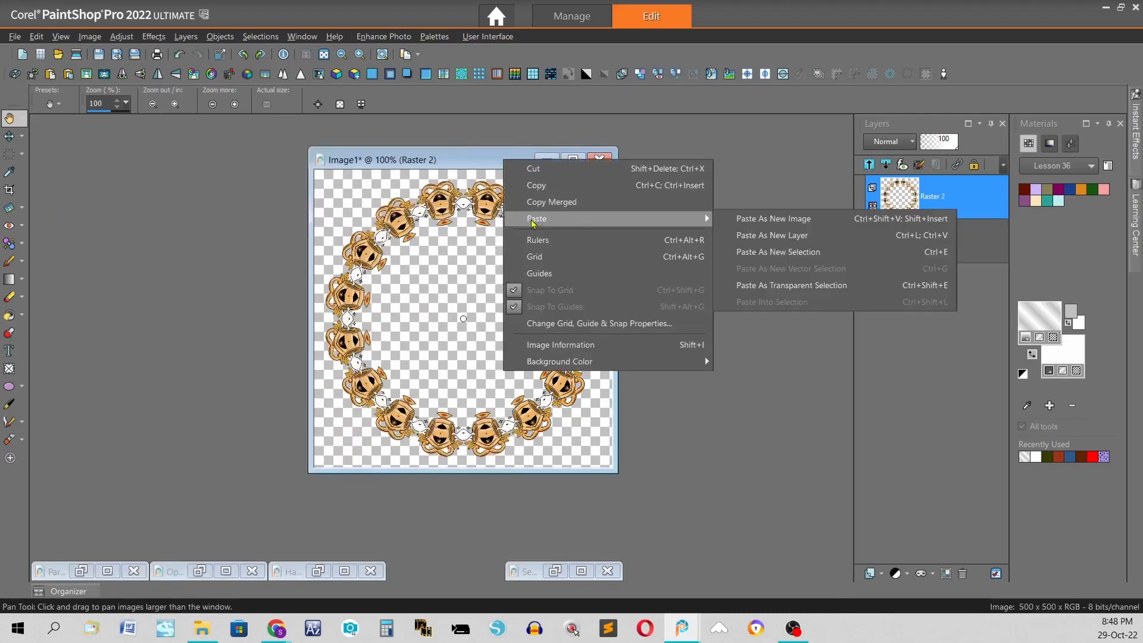
click(780, 235)
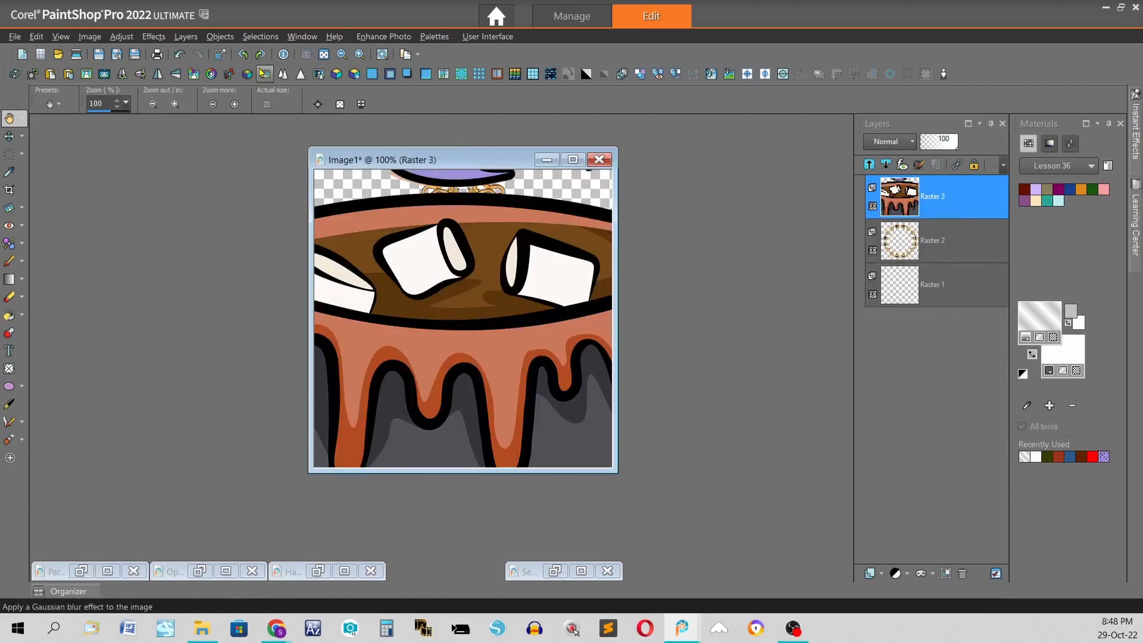
Resize the black mug layer to 15 percent and apply Kaleidoscope with vertical offset 26, scale factor -65, 16 petals and Reflect edge mode
click(220, 54)
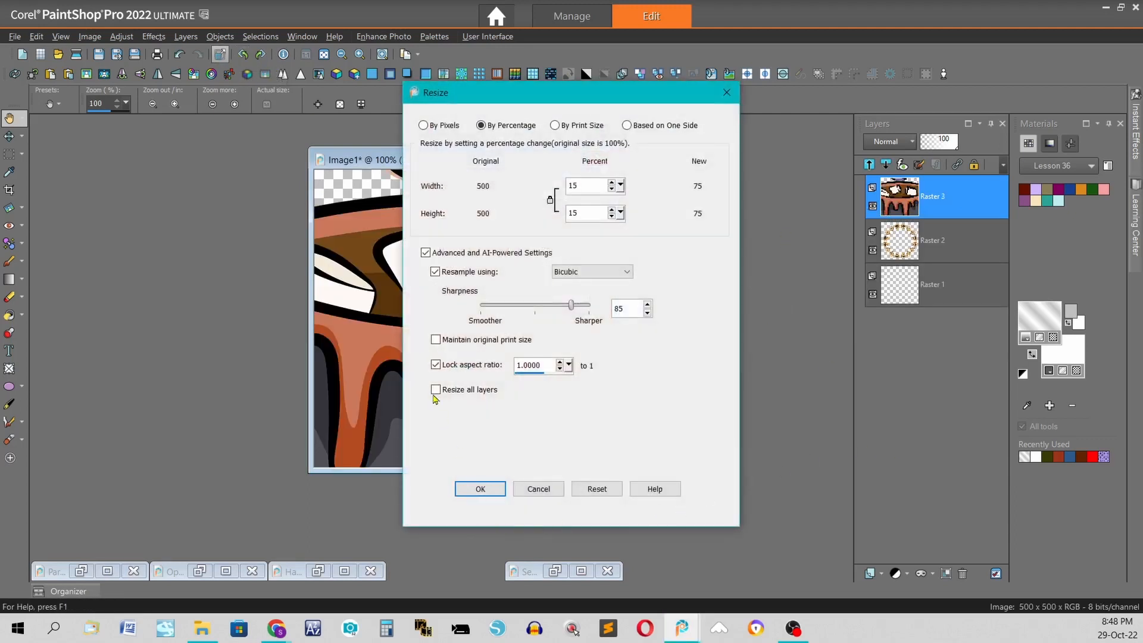
click(474, 489)
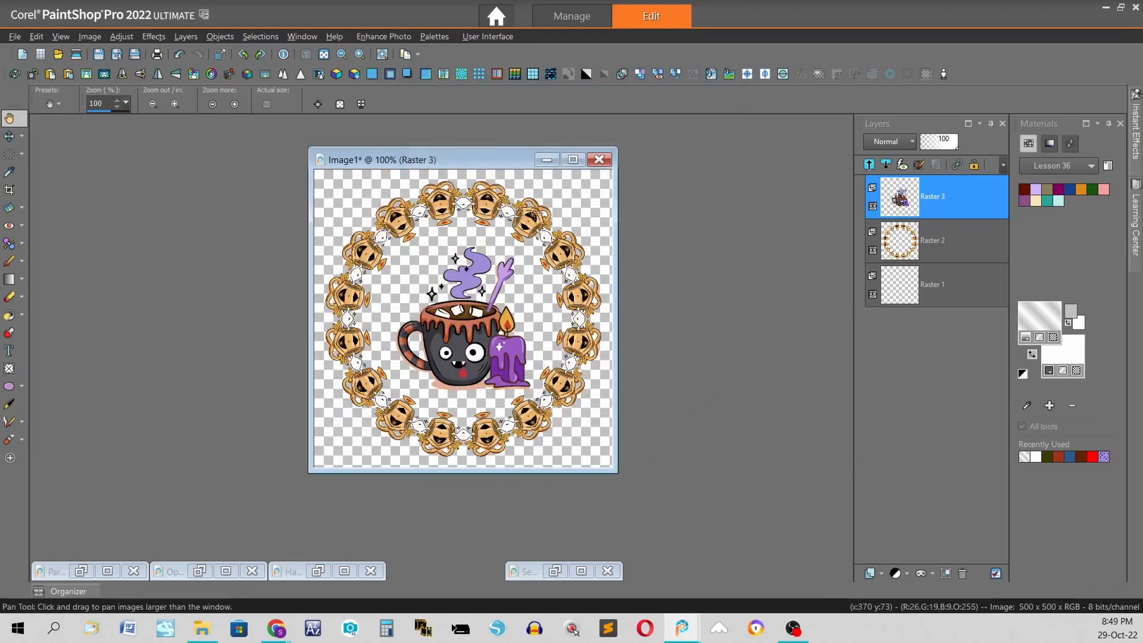
click(462, 74)
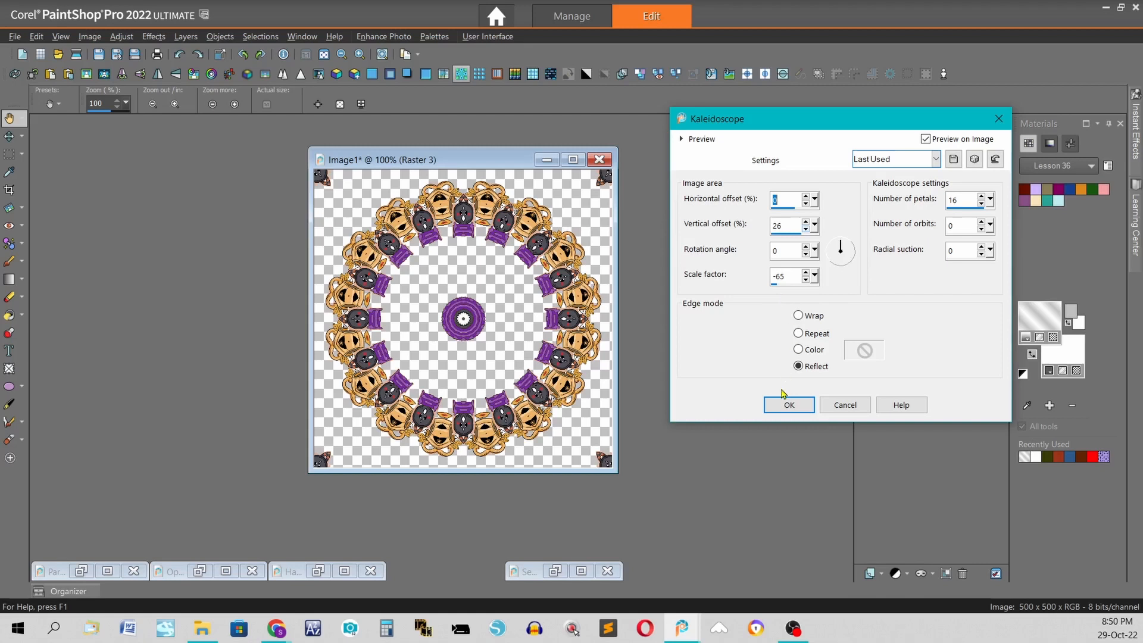
click(785, 408)
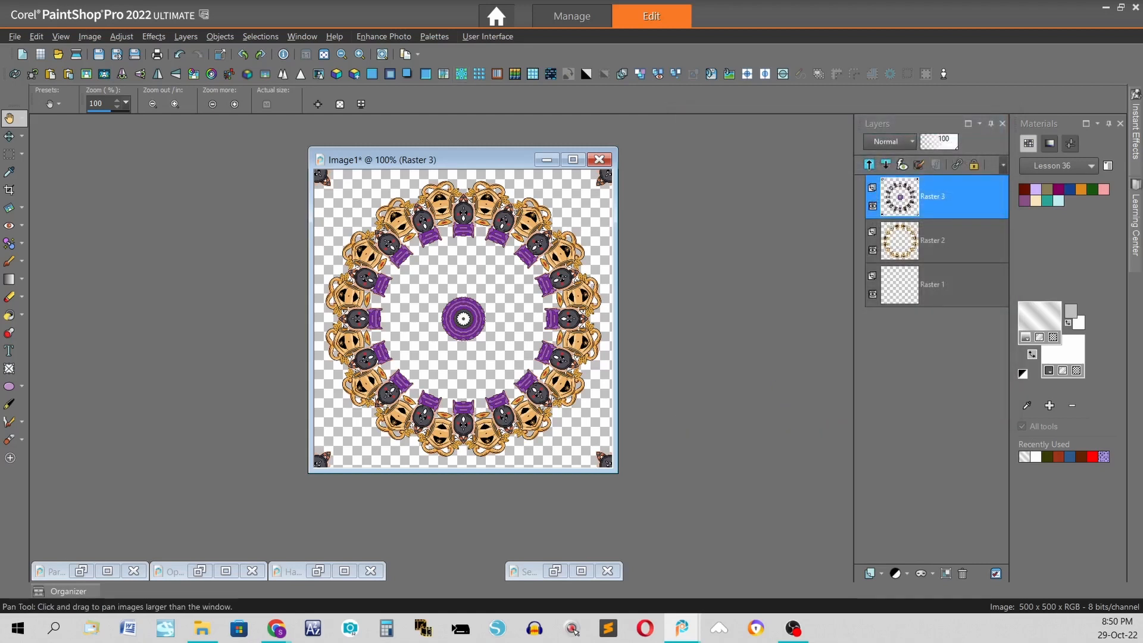
Delete the purple motif at the center of the black mug layer using a circular selection, and deselect
click(22, 156)
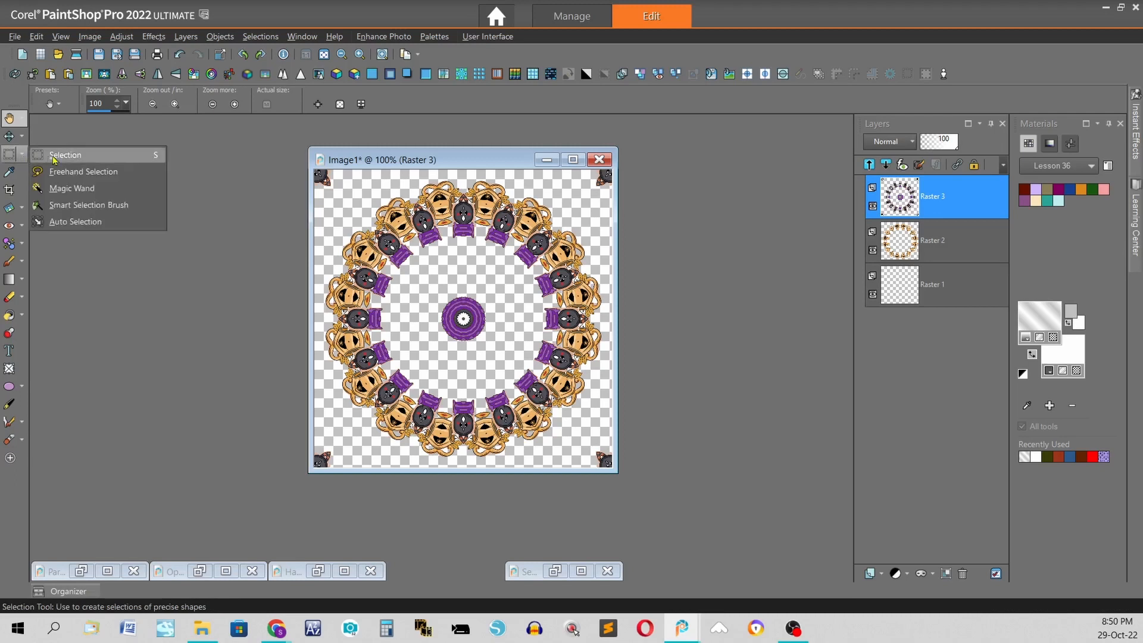
click(45, 158)
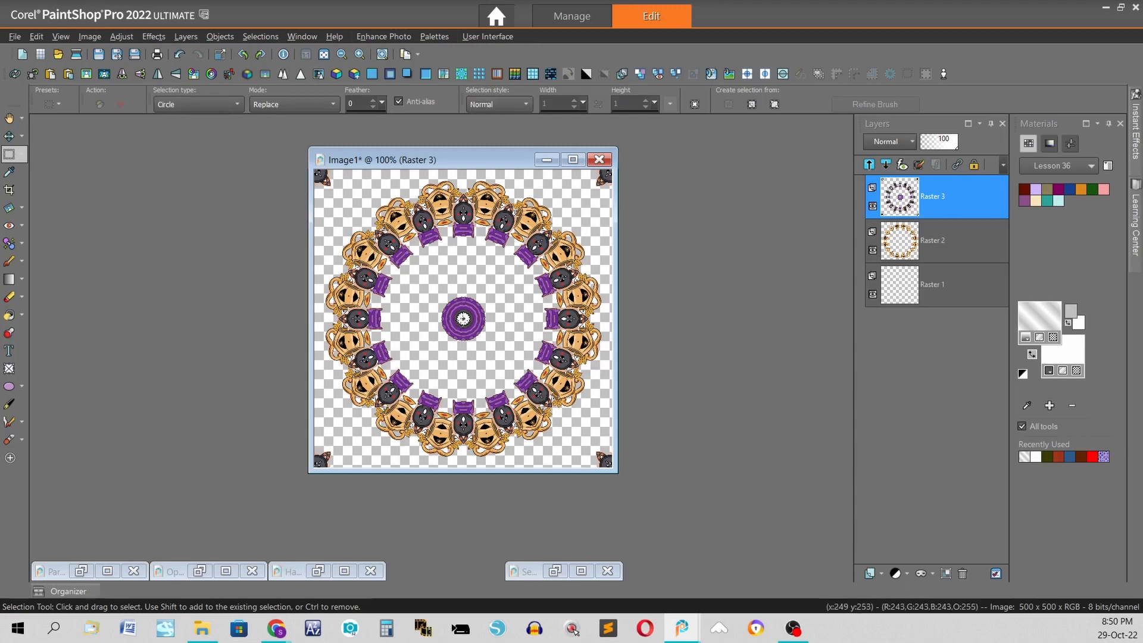
drag(461, 318, 508, 364)
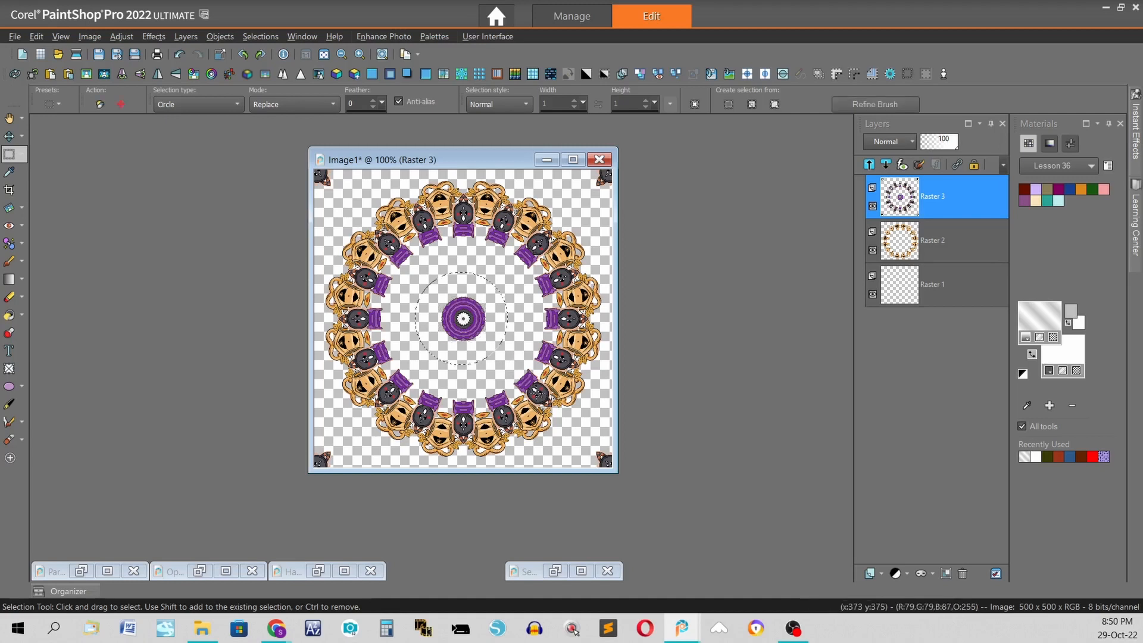
key(Delete)
key(ctrl)
key(ctrl+d)
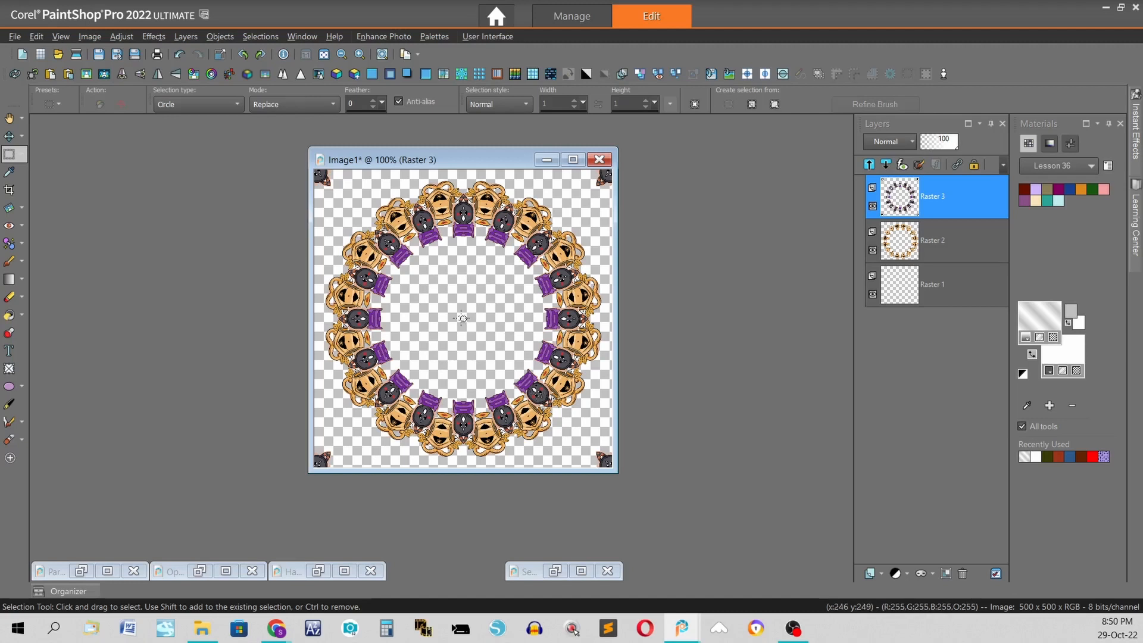
Select a circle enclosing the whole ring, invert the selection, delete the stray motifs in the four corners and deselect
mouse_move(463, 319)
mouse_down()
mouse_move(569, 459)
mouse_move(588, 465)
mouse_up()
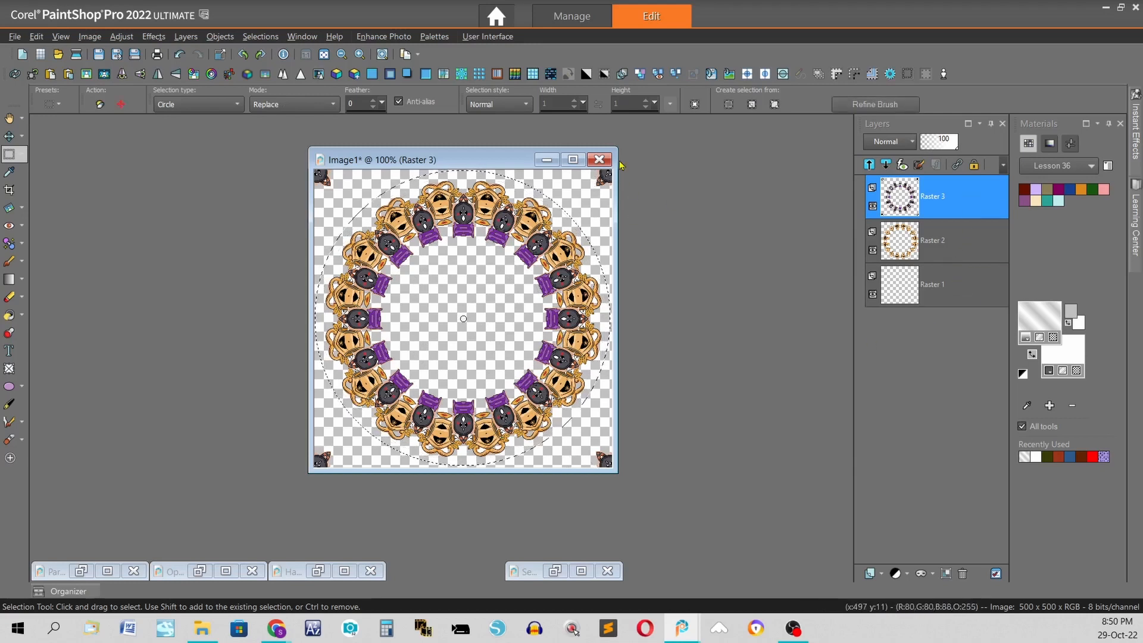
click(259, 37)
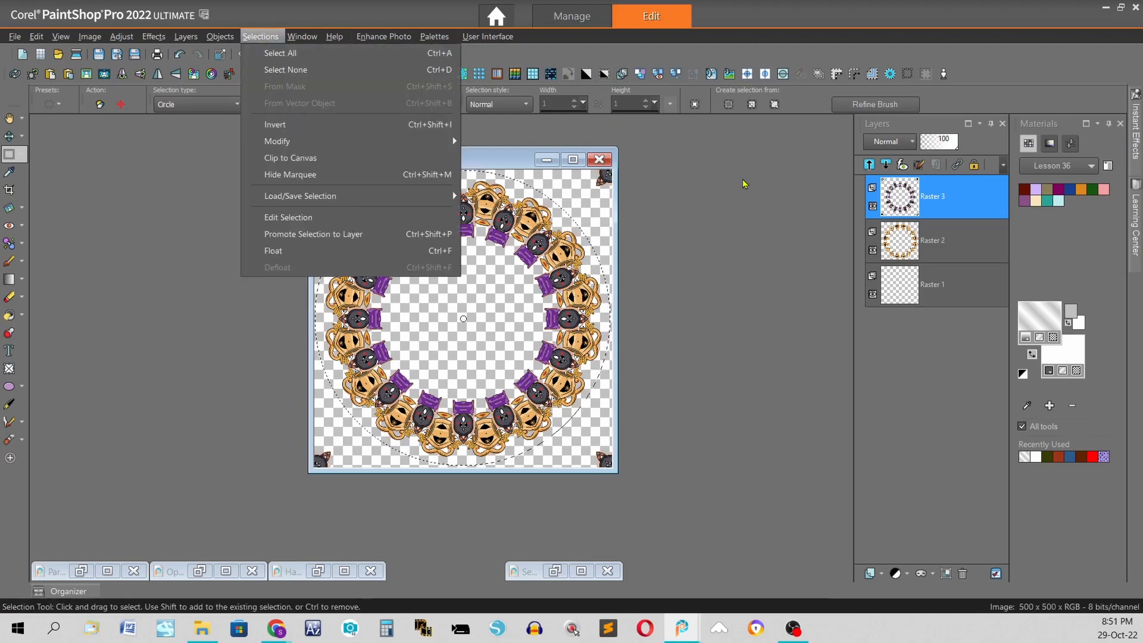
click(744, 180)
click(603, 74)
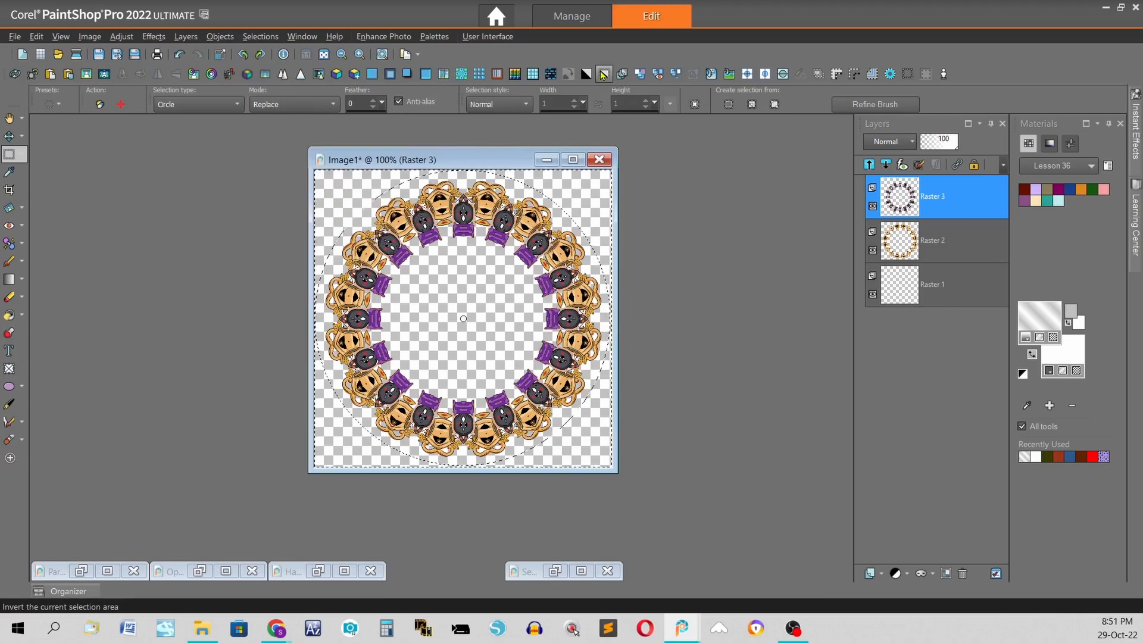
key(ctrl+d)
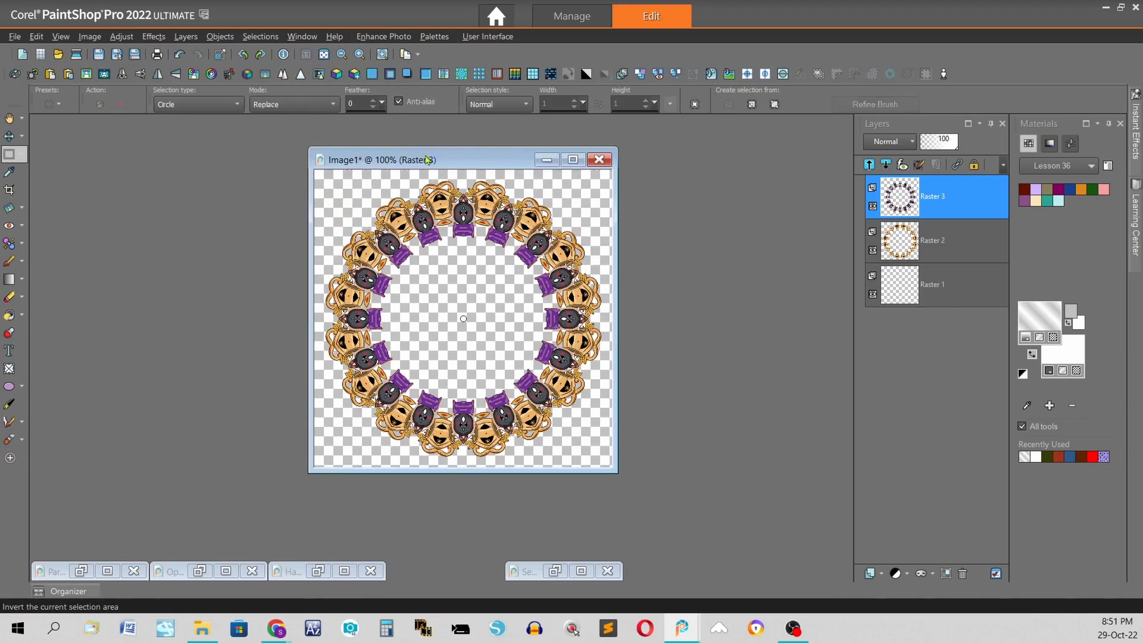
Delete the small leftover circle at the center of the Raster 2 pumpkin layer using a circular selection, and deselect
scroll(753, 303, up, 1)
scroll(754, 303, down, 1)
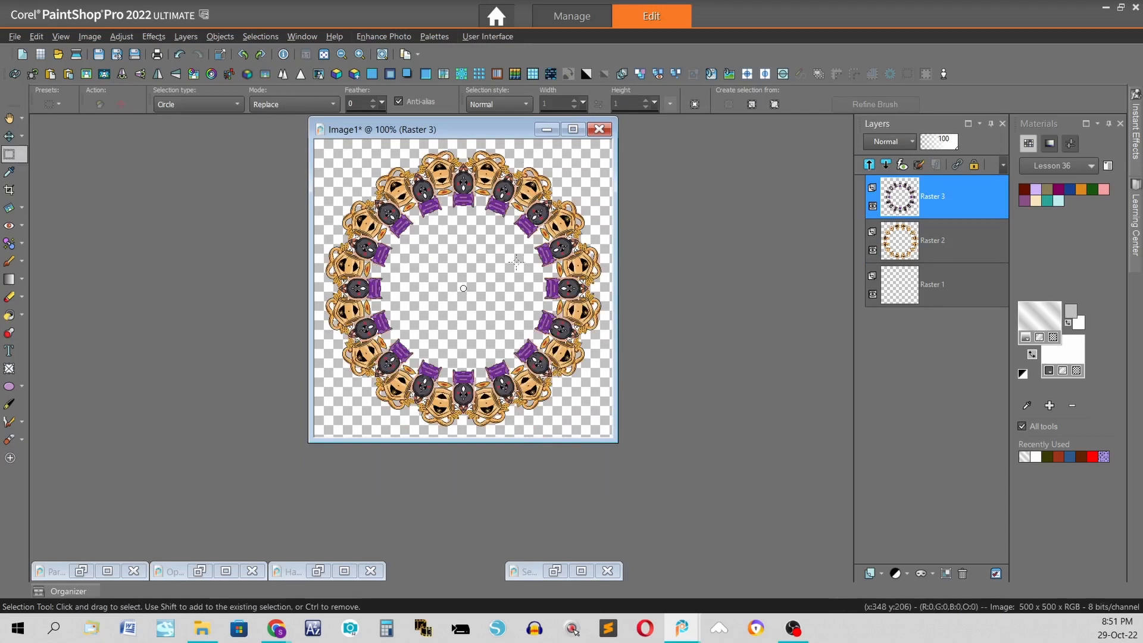
scroll(516, 262, up, 1)
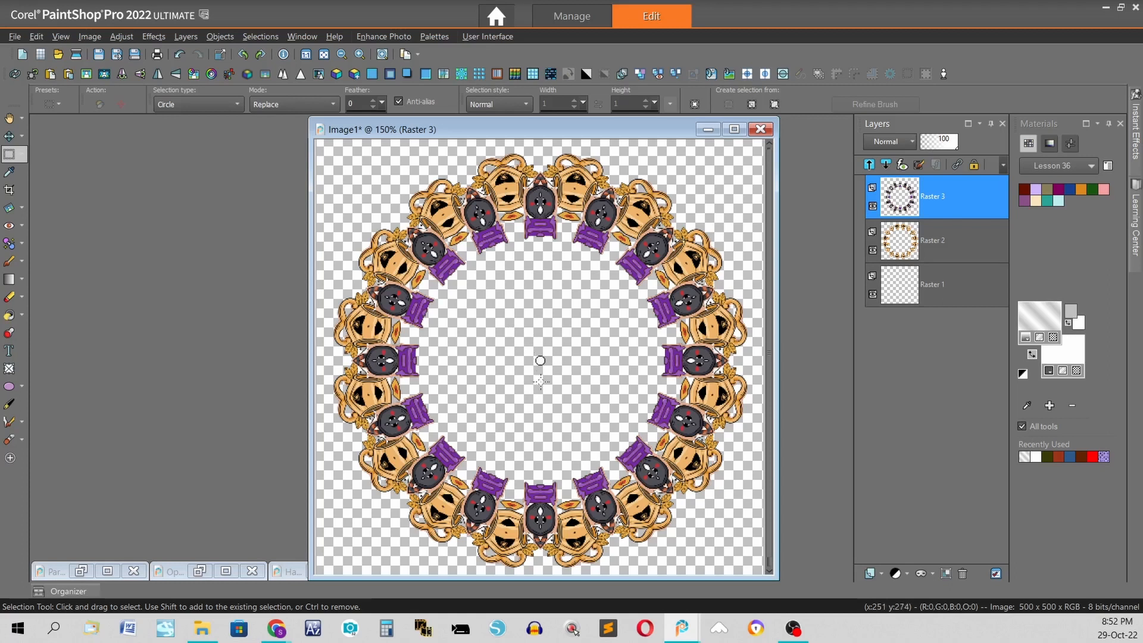
click(961, 246)
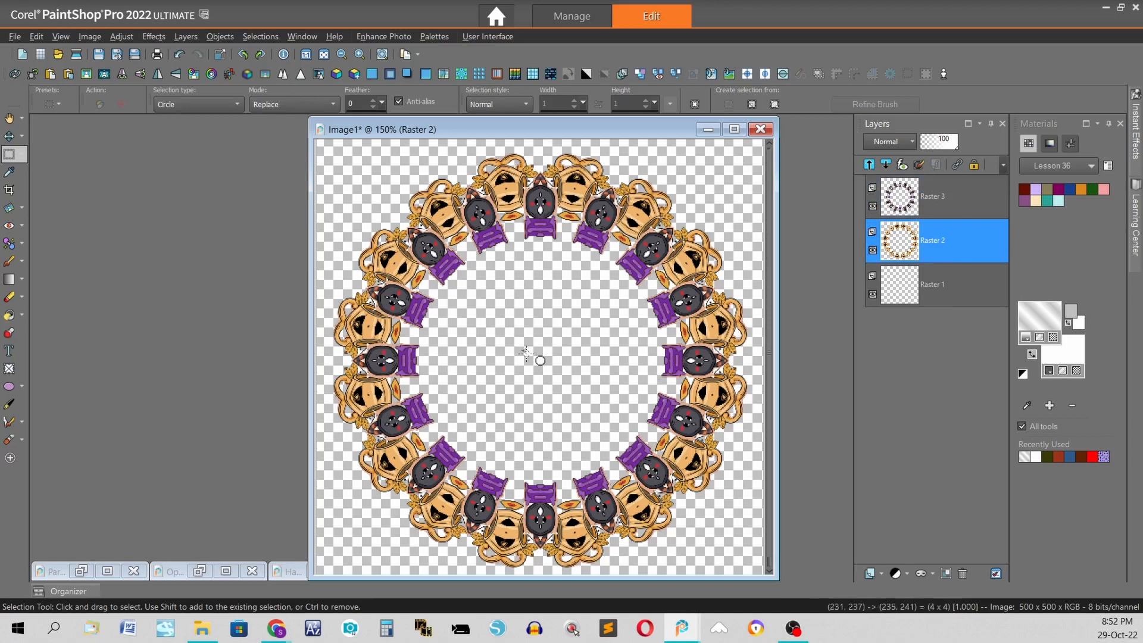
drag(524, 350, 555, 380)
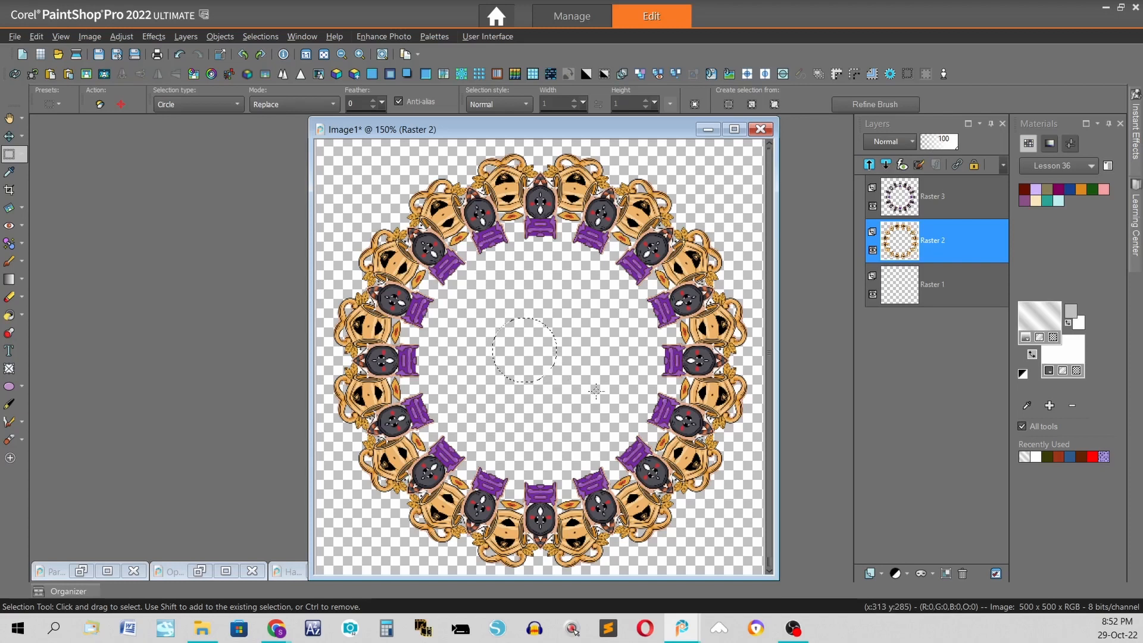
key(ctrl)
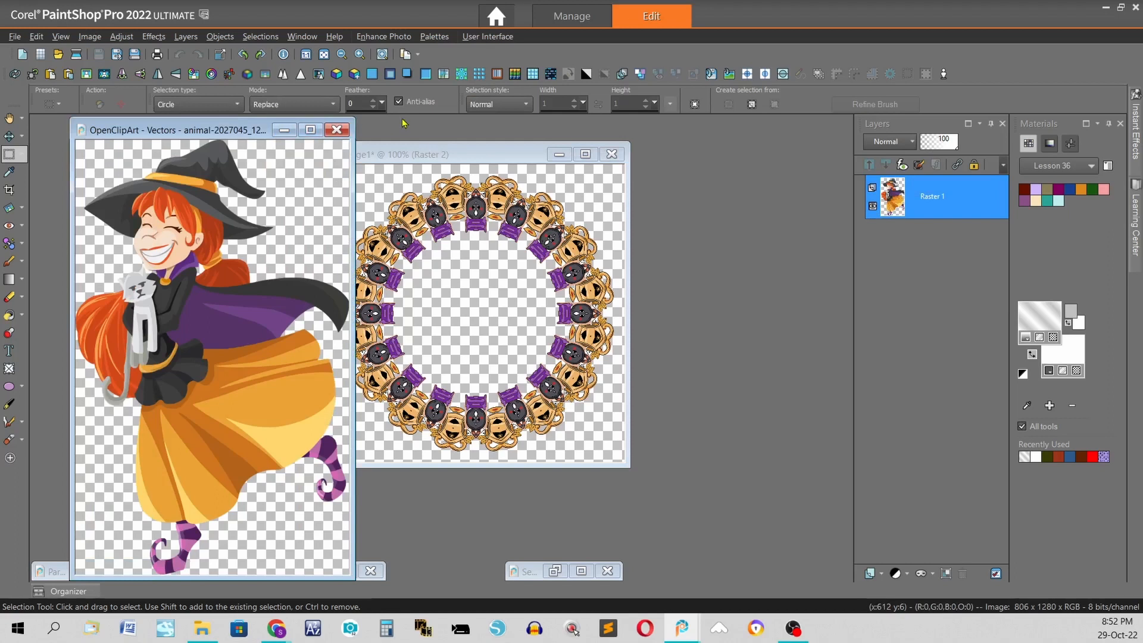
Paste the copied witch into Image1 as a new layer and resize only that layer to 15 percent
click(468, 162)
right_click(468, 164)
mouse_move(505, 219)
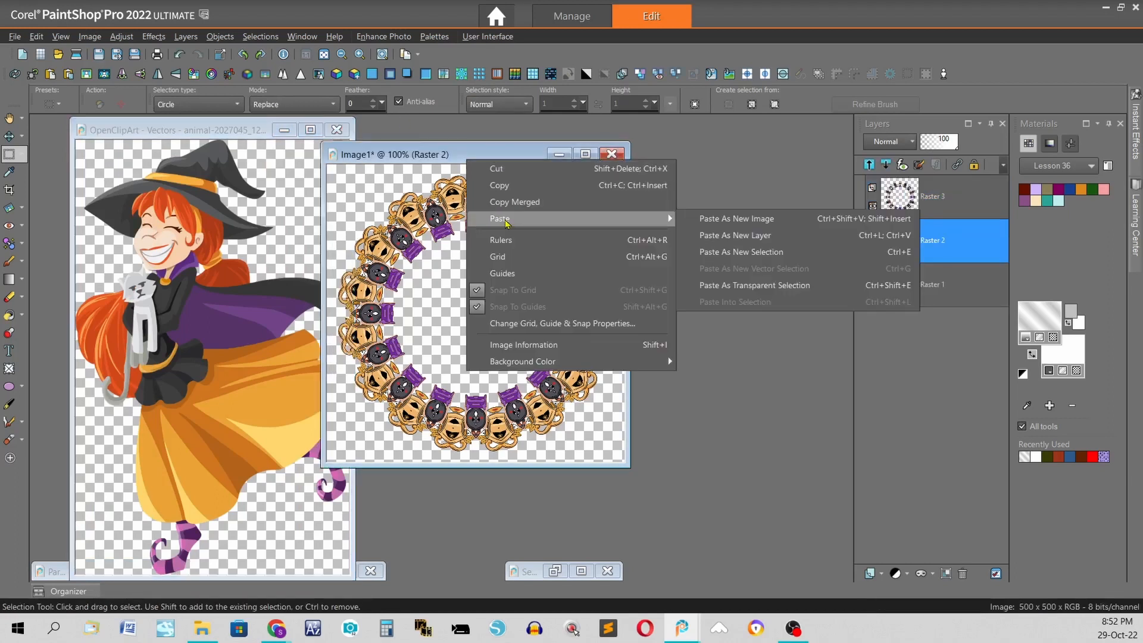
click(736, 236)
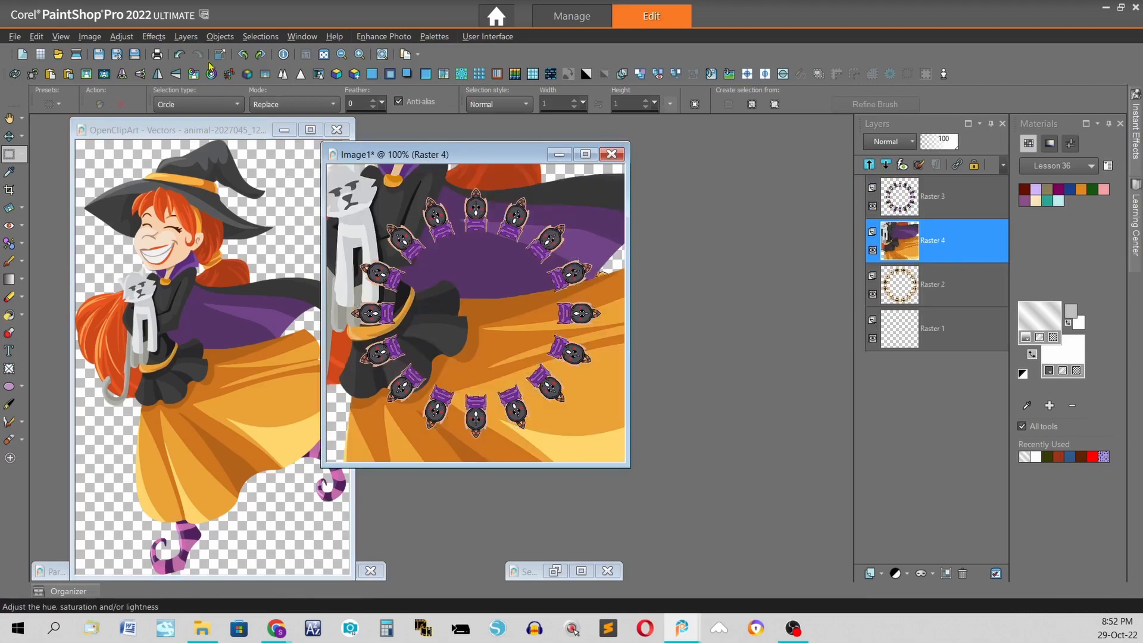
click(219, 55)
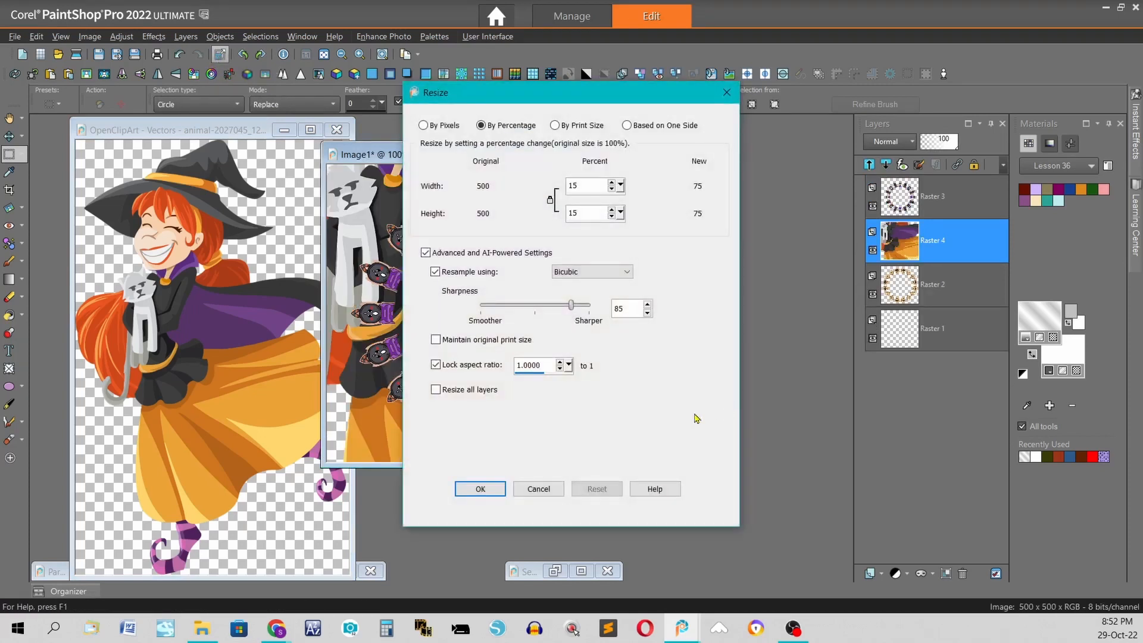
click(480, 489)
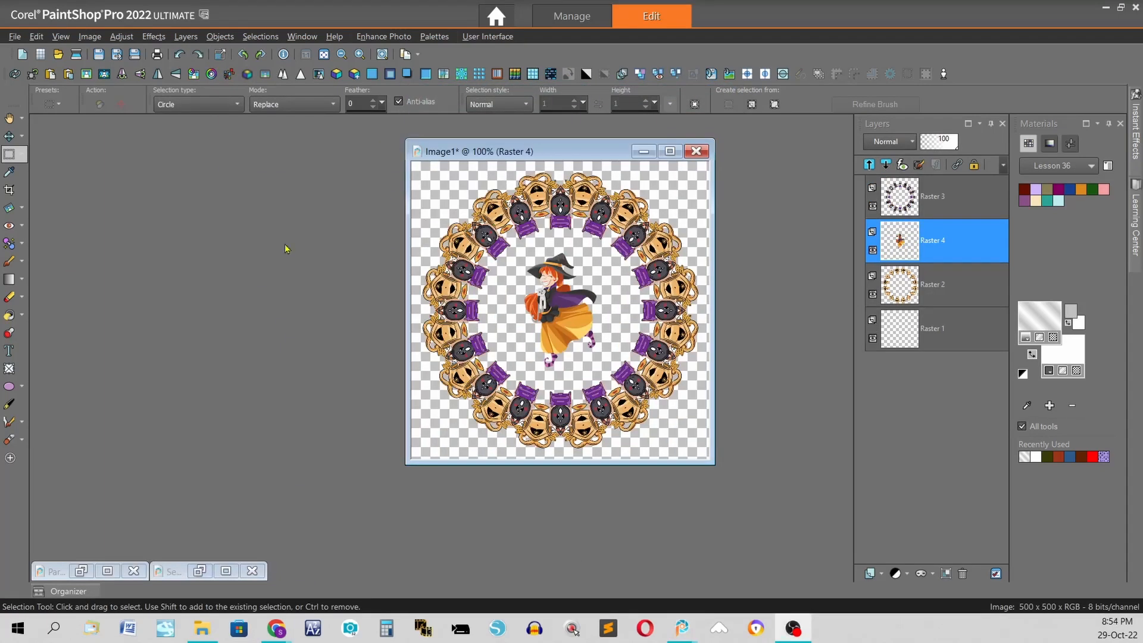
Turn the witch layer into a ring with Kaleidoscope (vertical offset -36, scale factor -55, 16 petals, Reflect) and delete its leftover center dot
click(461, 74)
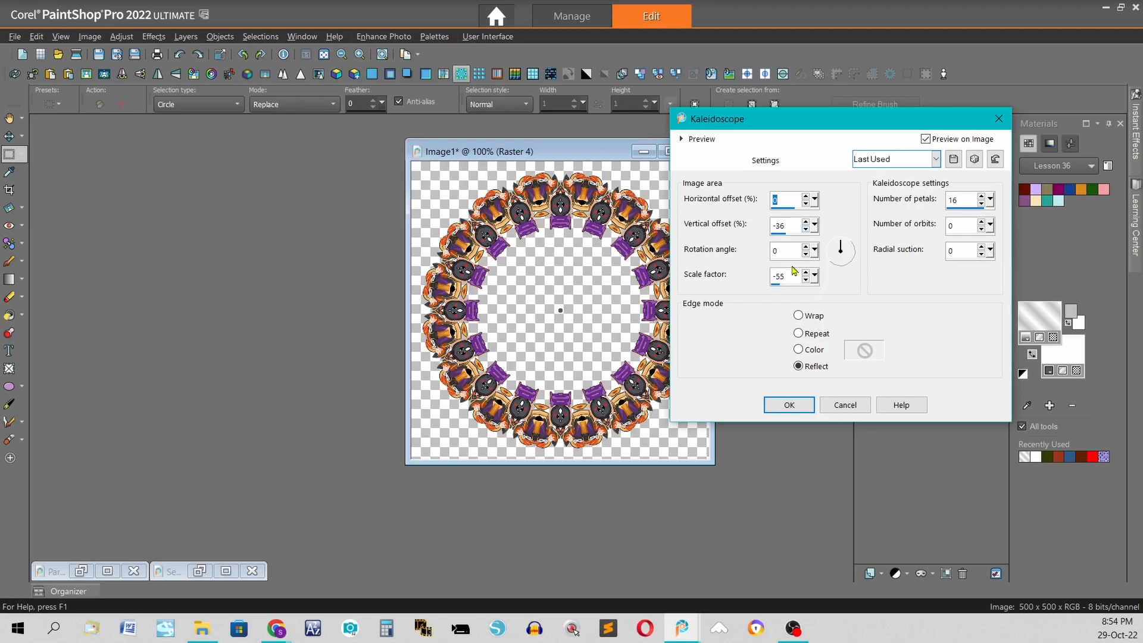
click(778, 408)
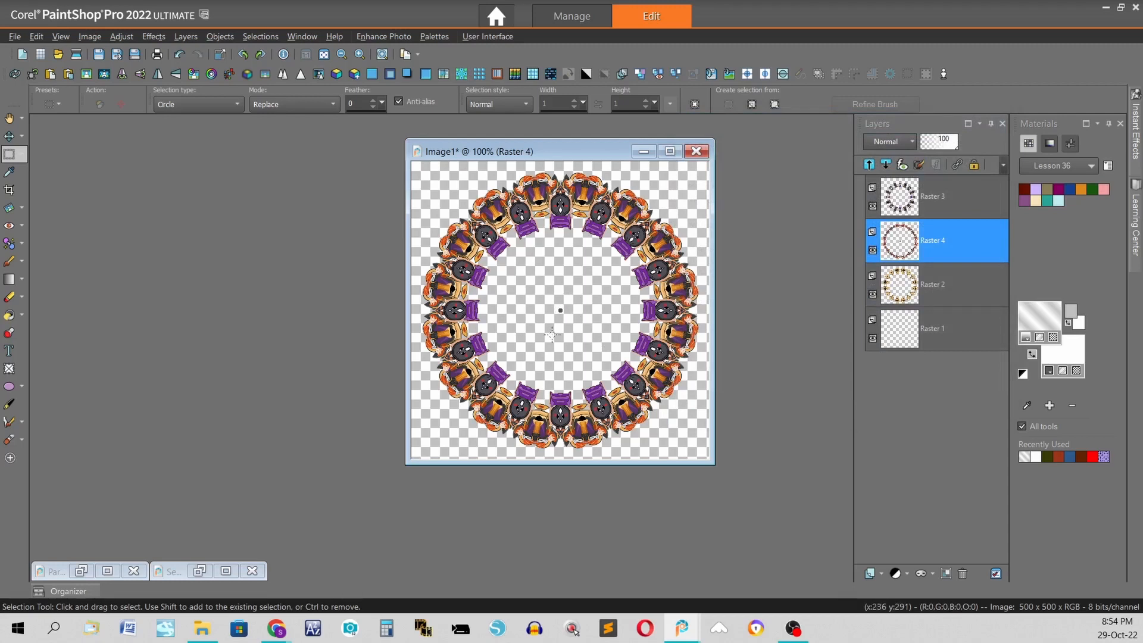
click(9, 154)
drag(561, 310, 584, 286)
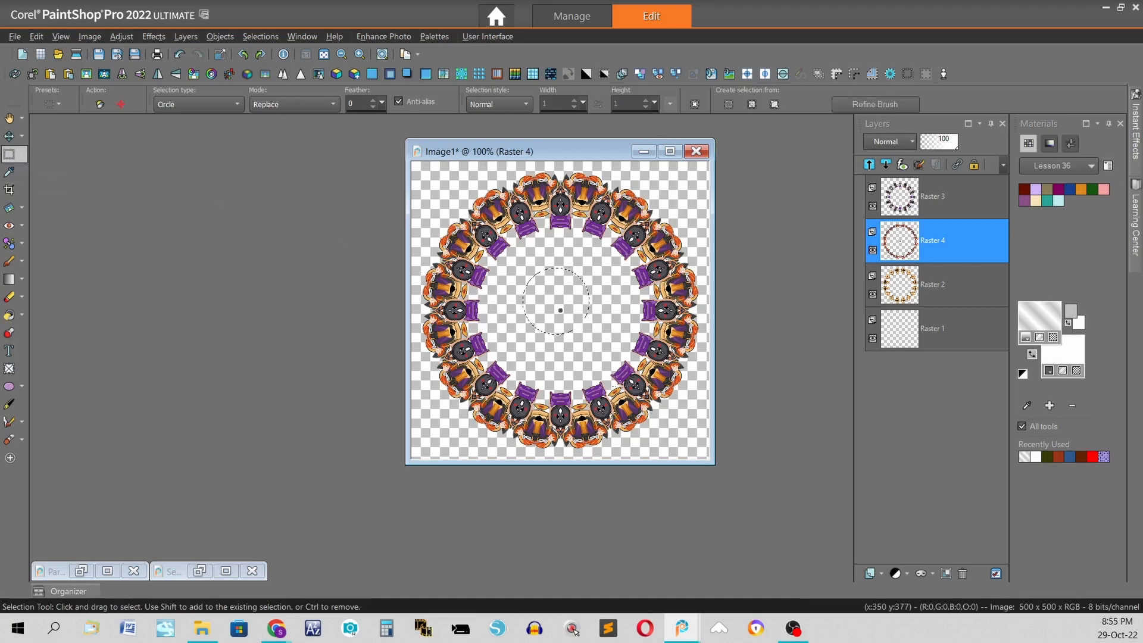
key(Delete)
key(ctrl+d)
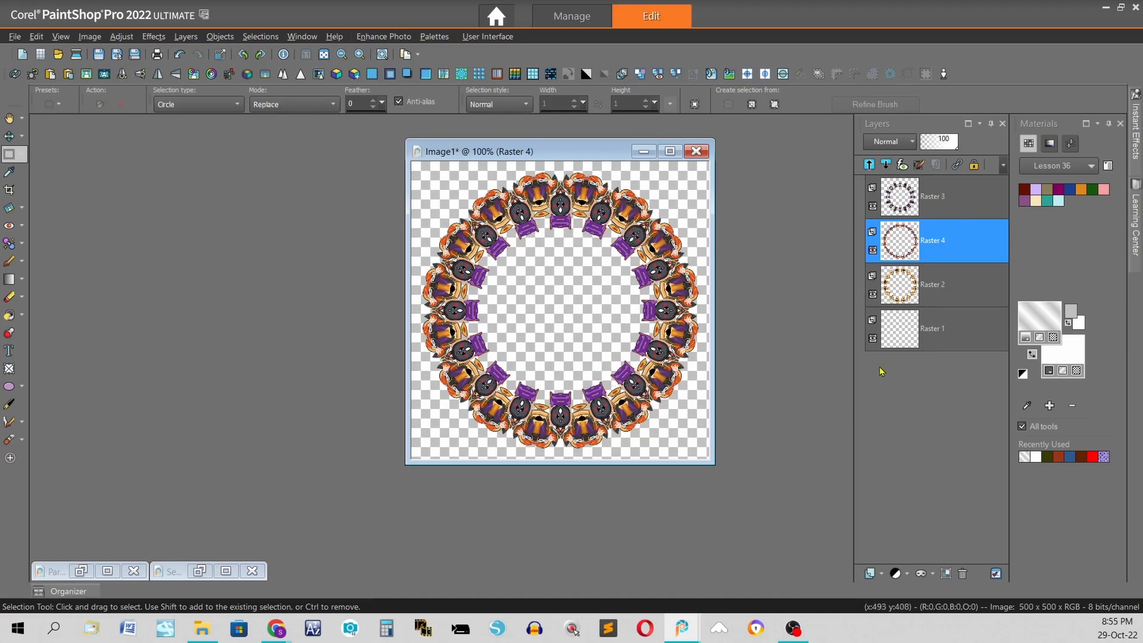
Select the three green potion bottles in witch-3334757_1920.png with a Freehand selection at smoothing 0 and copy them
click(81, 571)
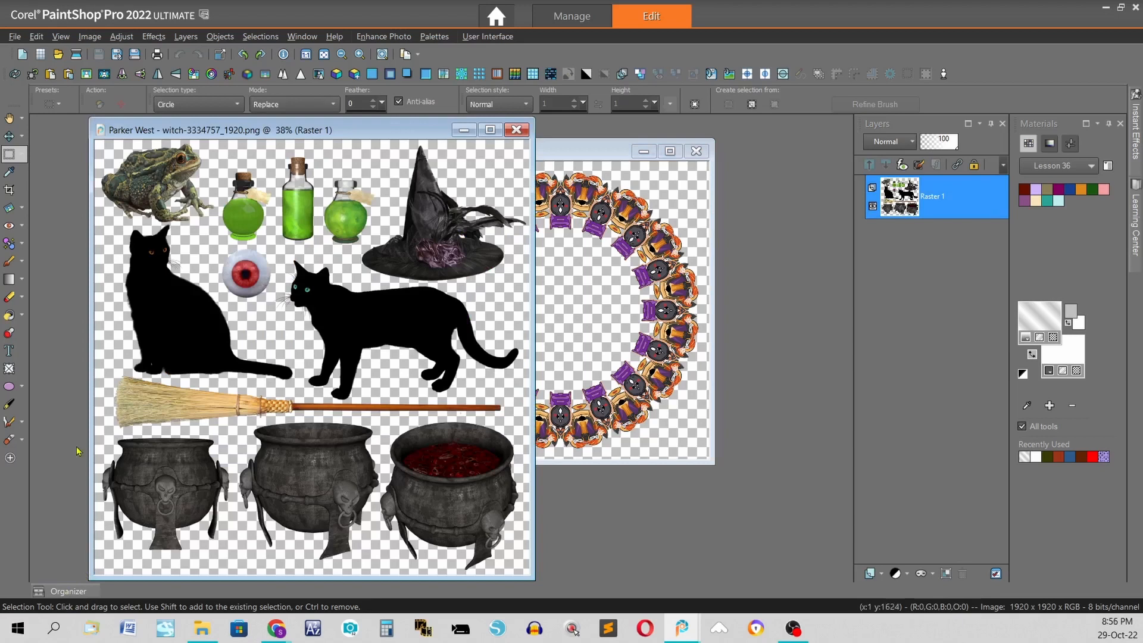
click(21, 154)
click(71, 172)
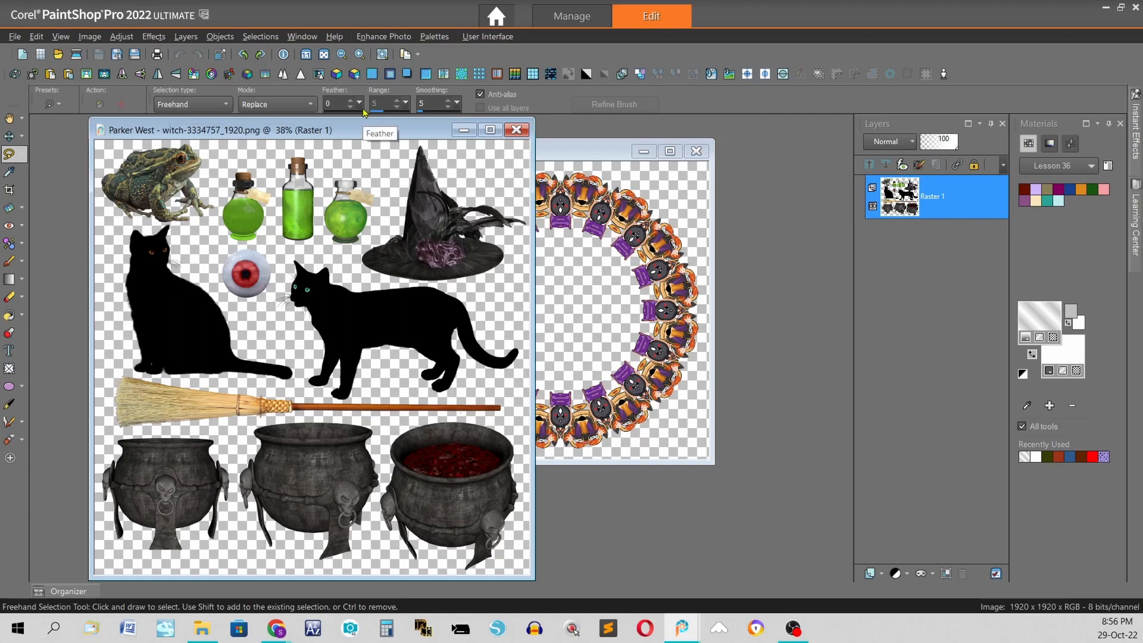
drag(456, 103, 448, 121)
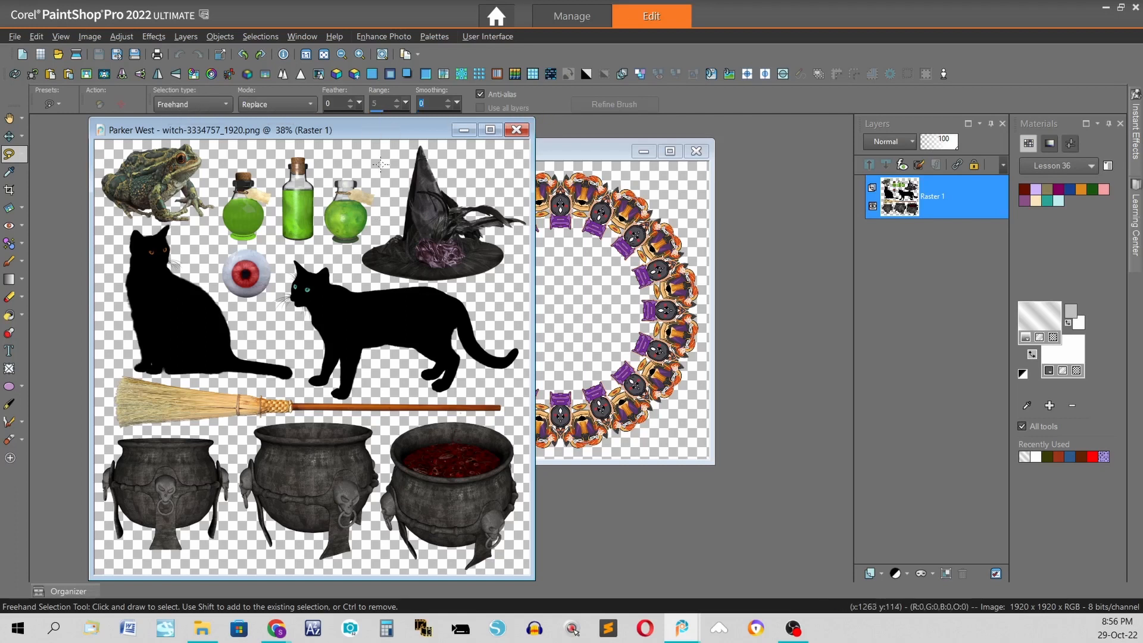
mouse_move(387, 167)
mouse_down()
mouse_move(382, 230)
mouse_move(354, 250)
mouse_move(259, 250)
mouse_move(210, 238)
mouse_move(214, 220)
mouse_up()
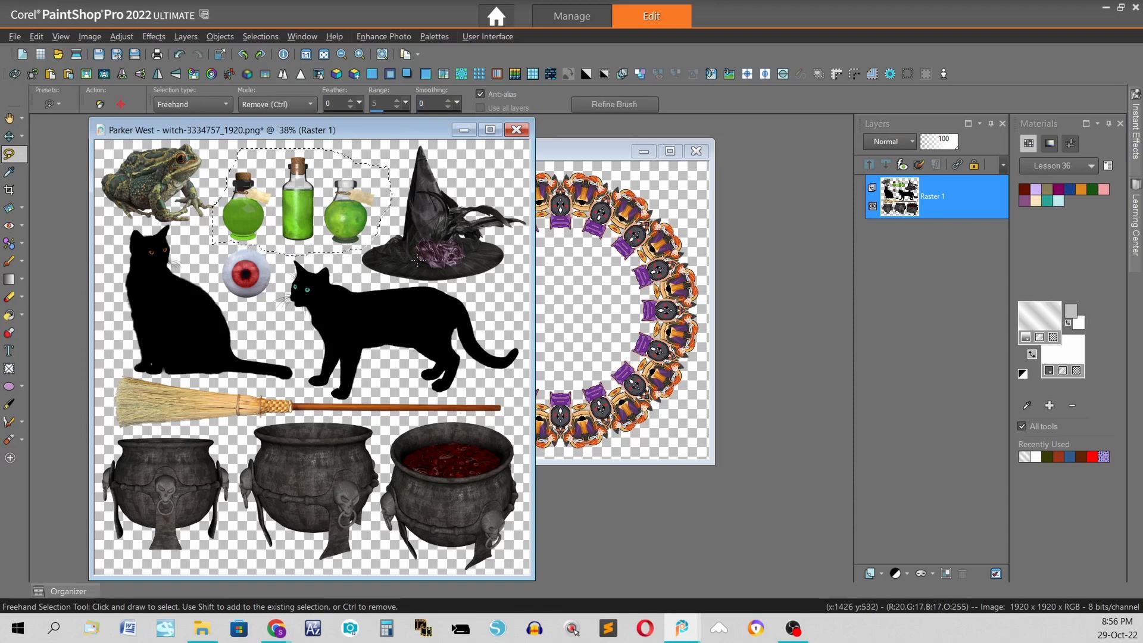
Paste the copied bottles into Image1 as a new layer and move it to the top of the layer stack
right_click(569, 156)
mouse_move(610, 210)
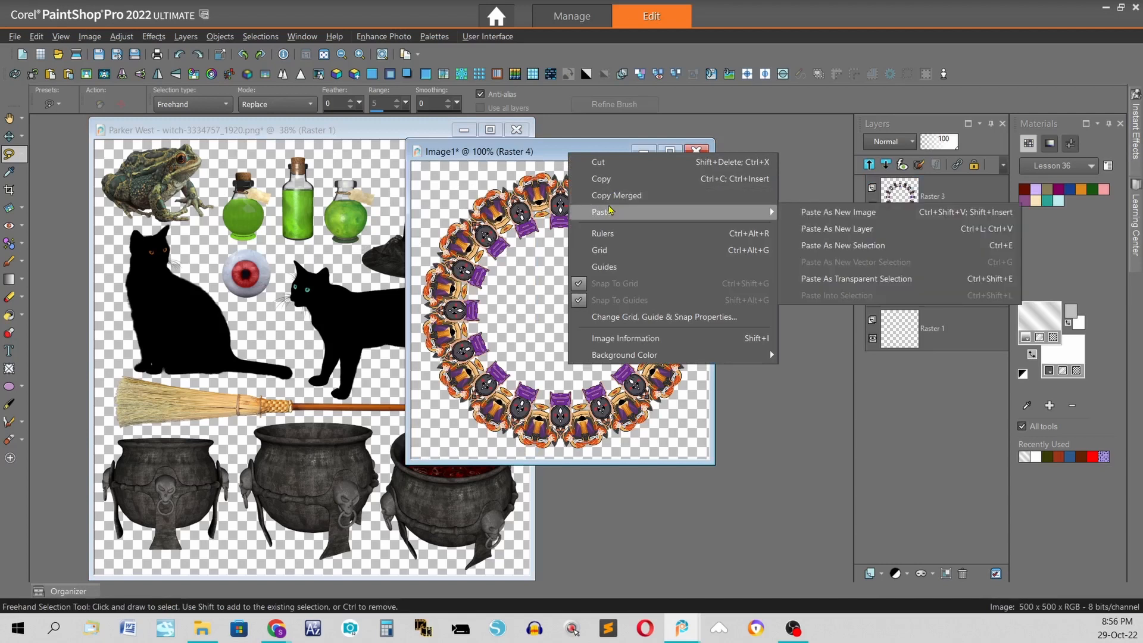
click(837, 229)
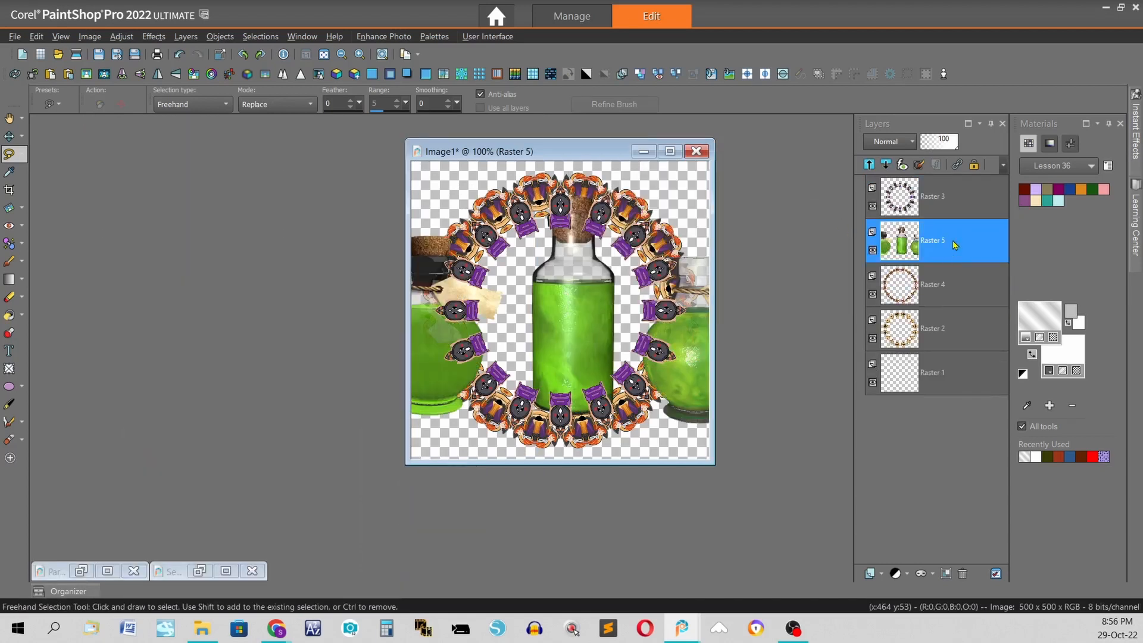
drag(955, 188, 955, 187)
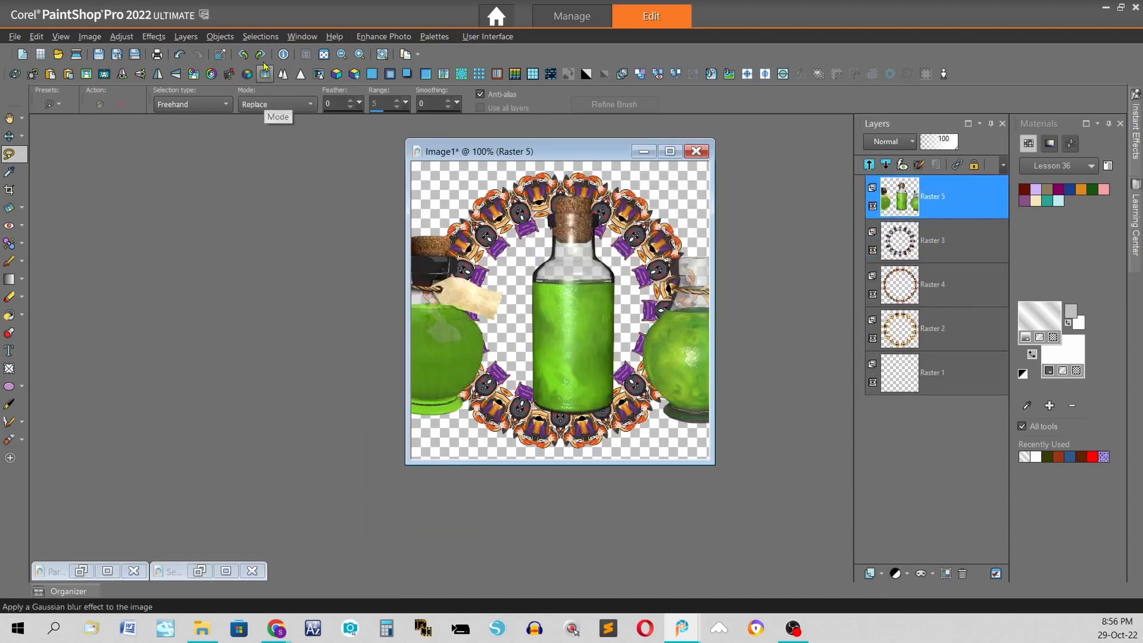
Resize only the bottles layer to 45 percent and apply Kaleidoscope with vertical offset -30, scale factor -75, 16 petals and Reflect
click(219, 55)
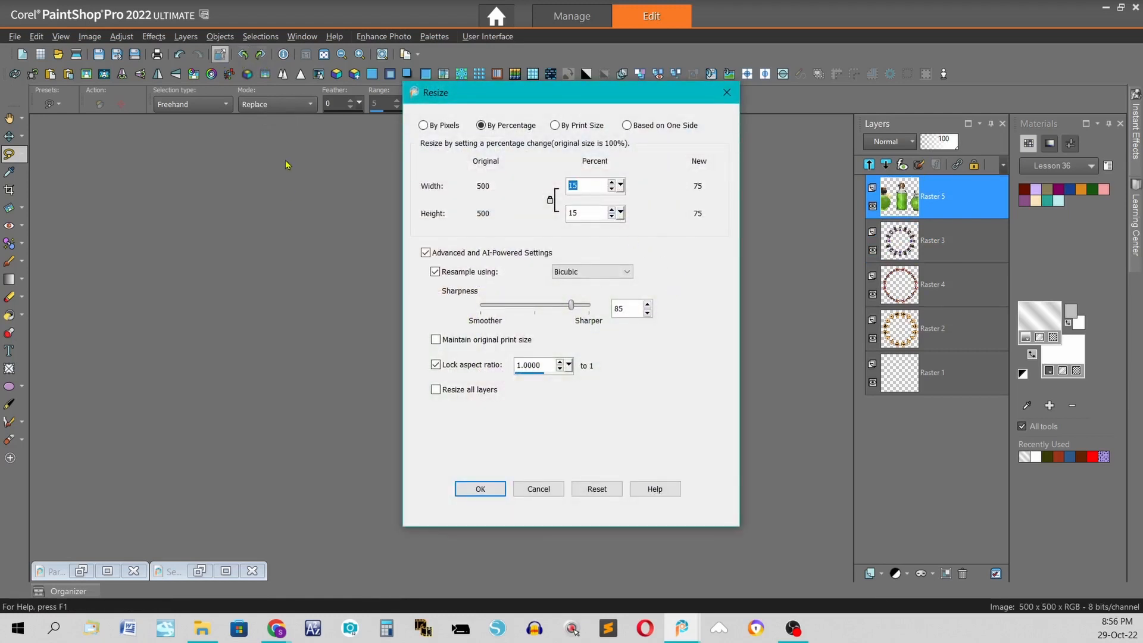
text(4)
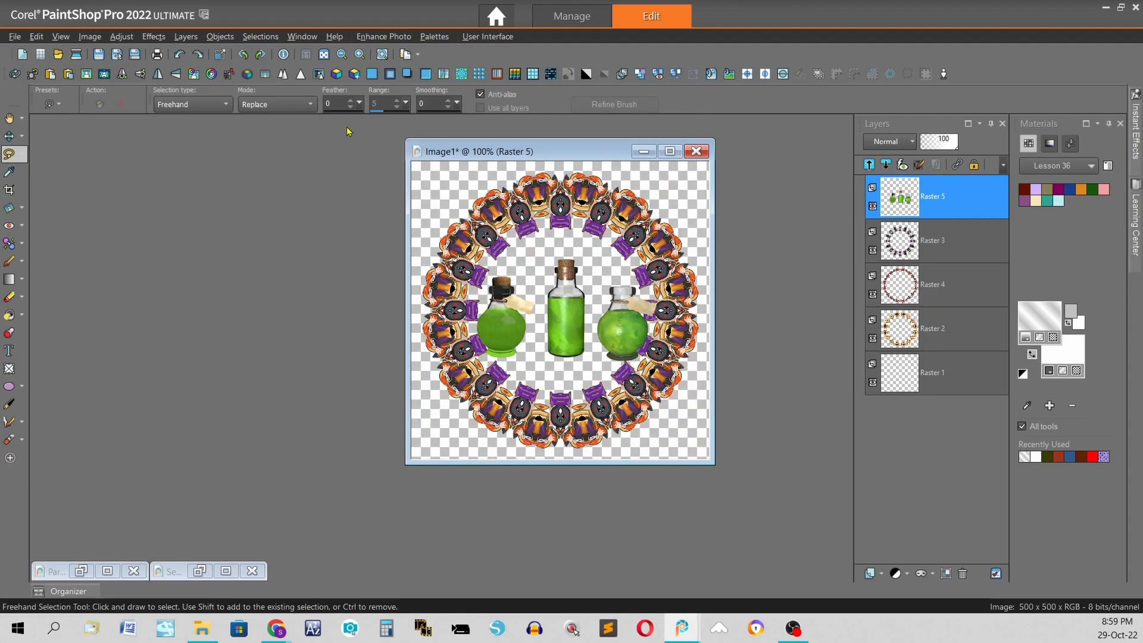
click(461, 73)
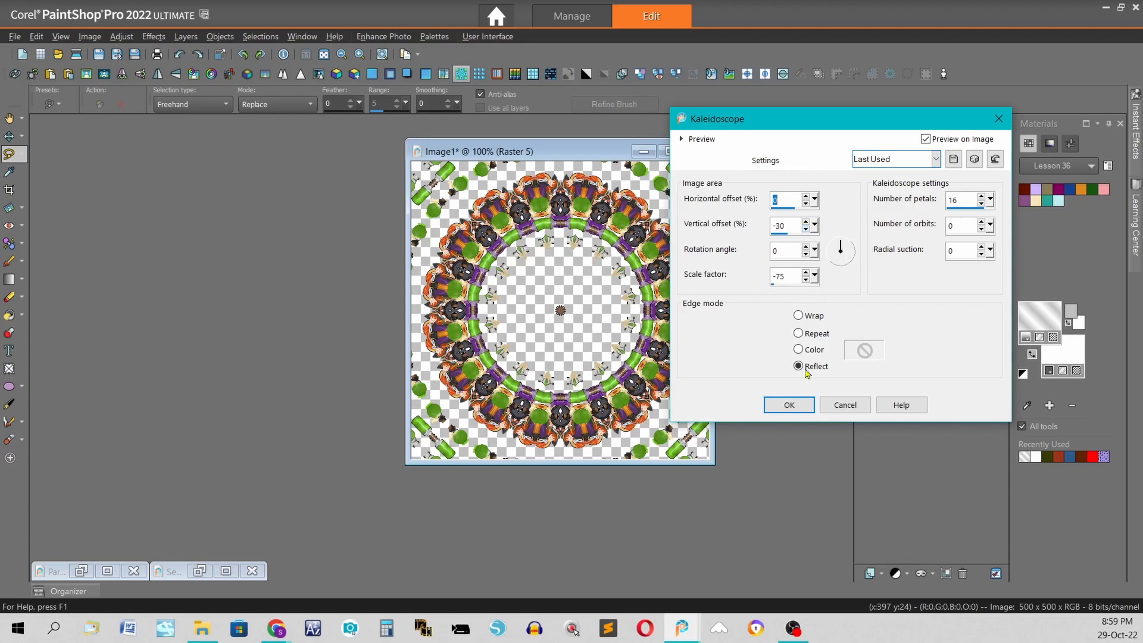
click(788, 407)
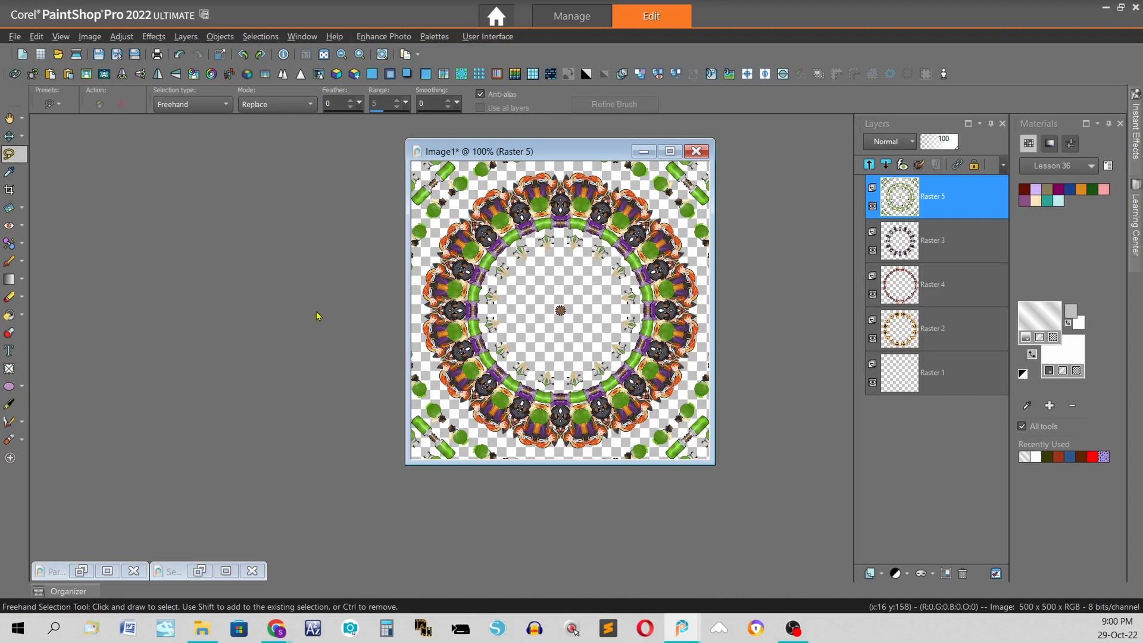
Copy the blue-eyed pumpkin from cartoon-1640524_1280.png and paste it into Image1 as a new layer
click(199, 571)
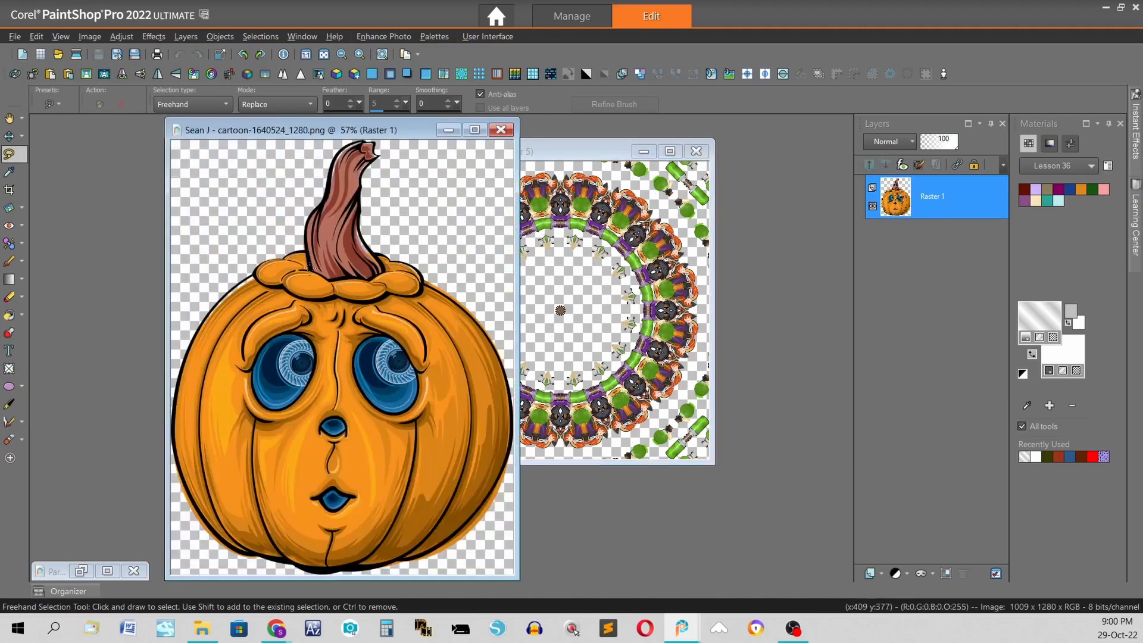
right_click(569, 155)
mouse_move(625, 210)
click(869, 228)
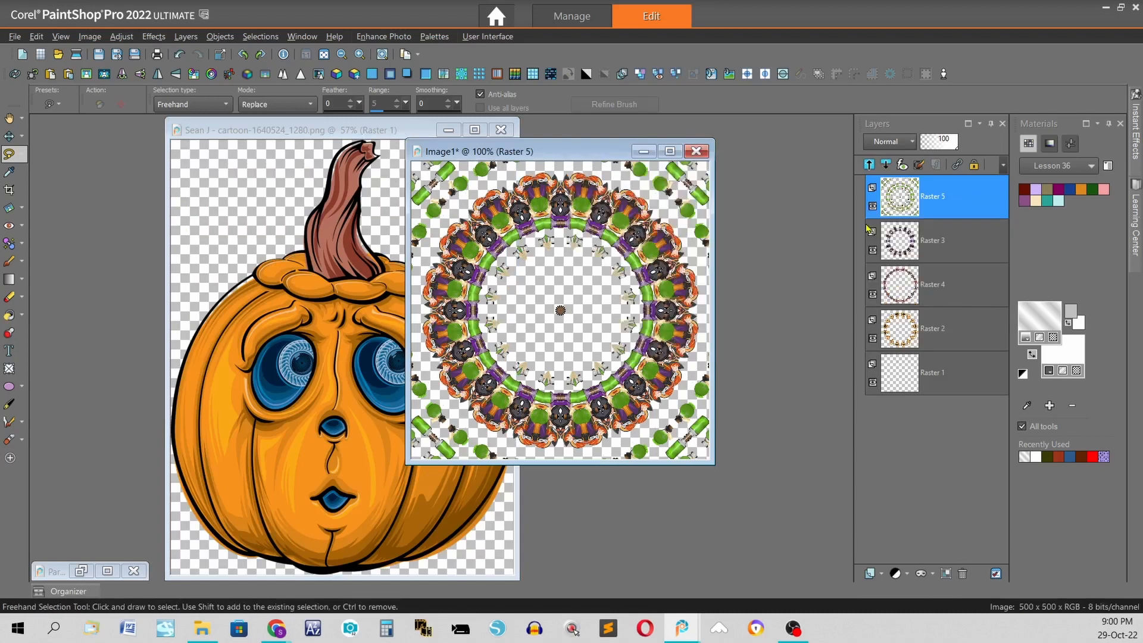
Resize only the blue-eyed pumpkin layer to 30 percent and apply Kaleidoscope with vertical offset -38, scale factor -81, 16 petals and Reflect
click(219, 55)
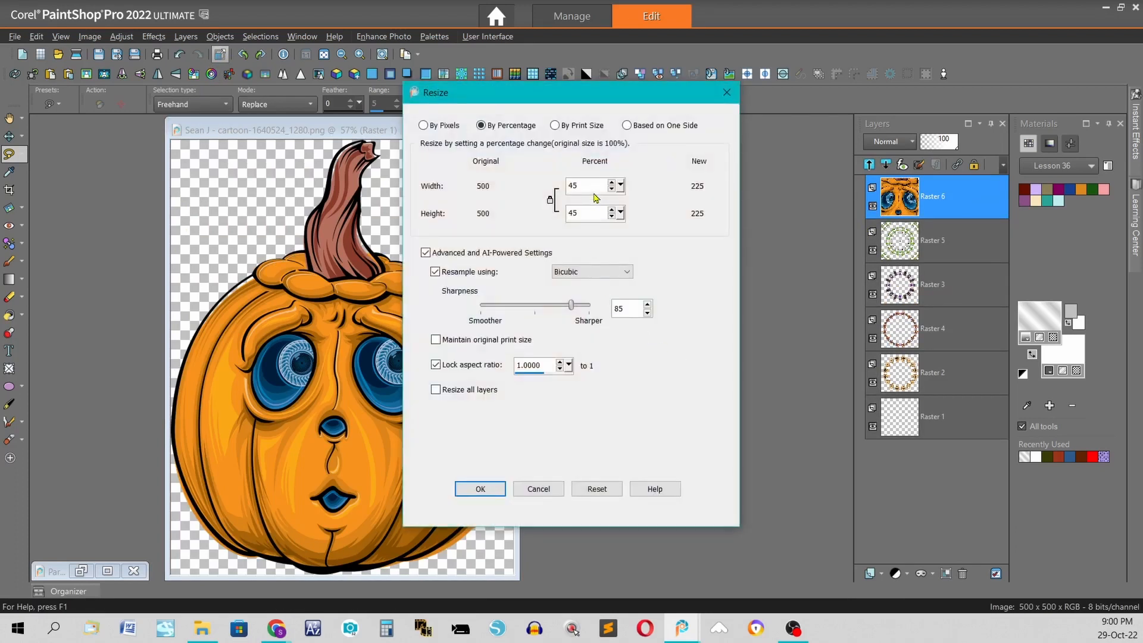
text(30)
click(480, 489)
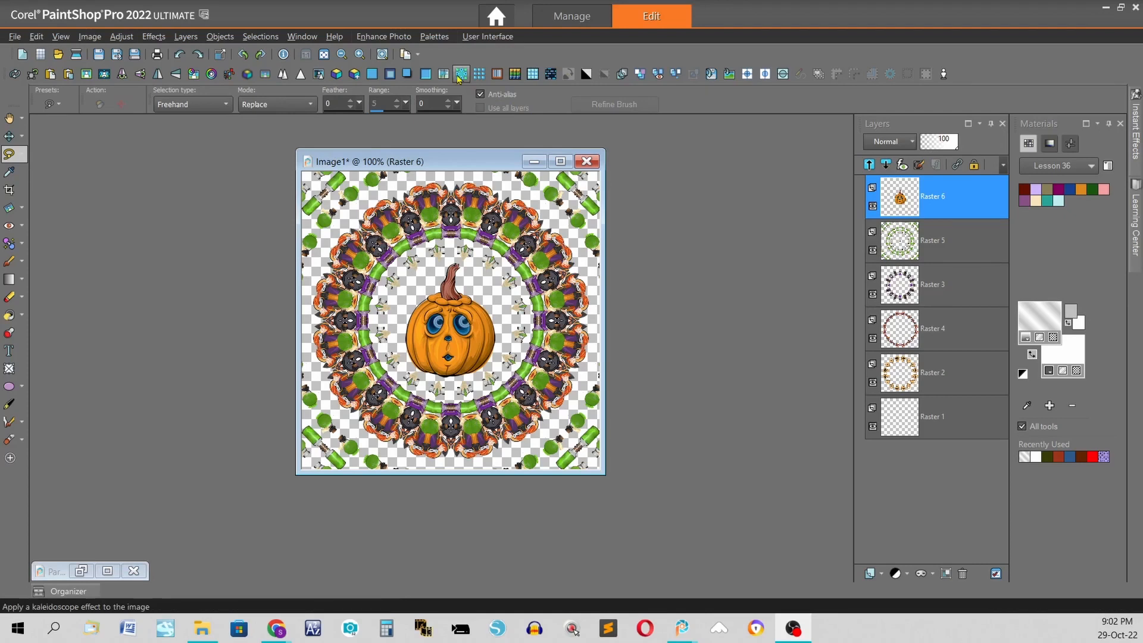
click(462, 73)
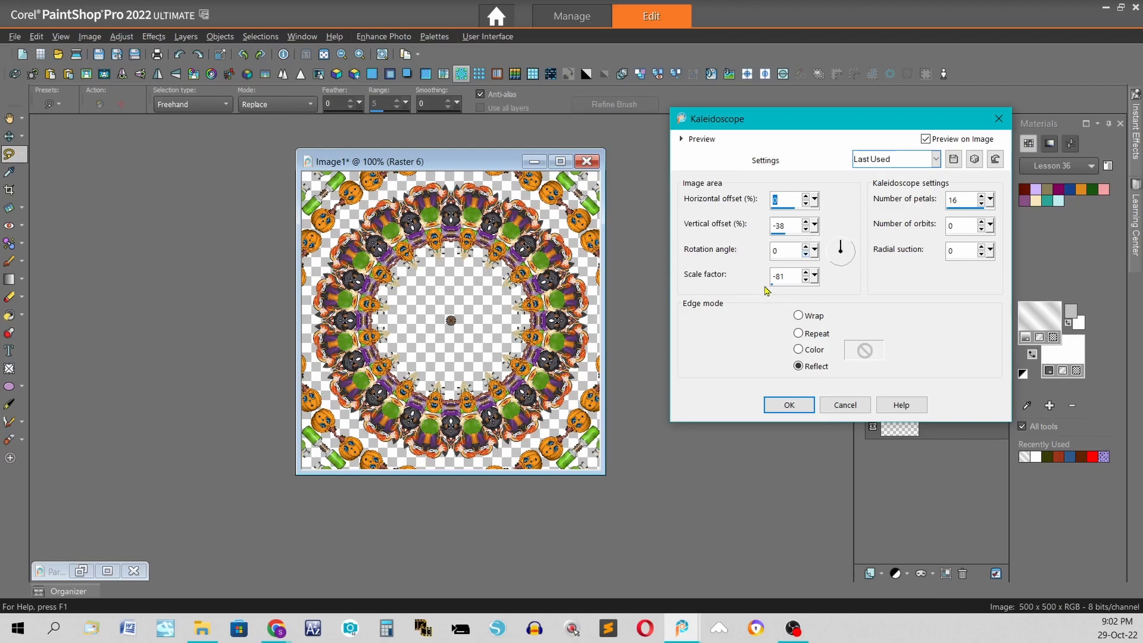
click(789, 405)
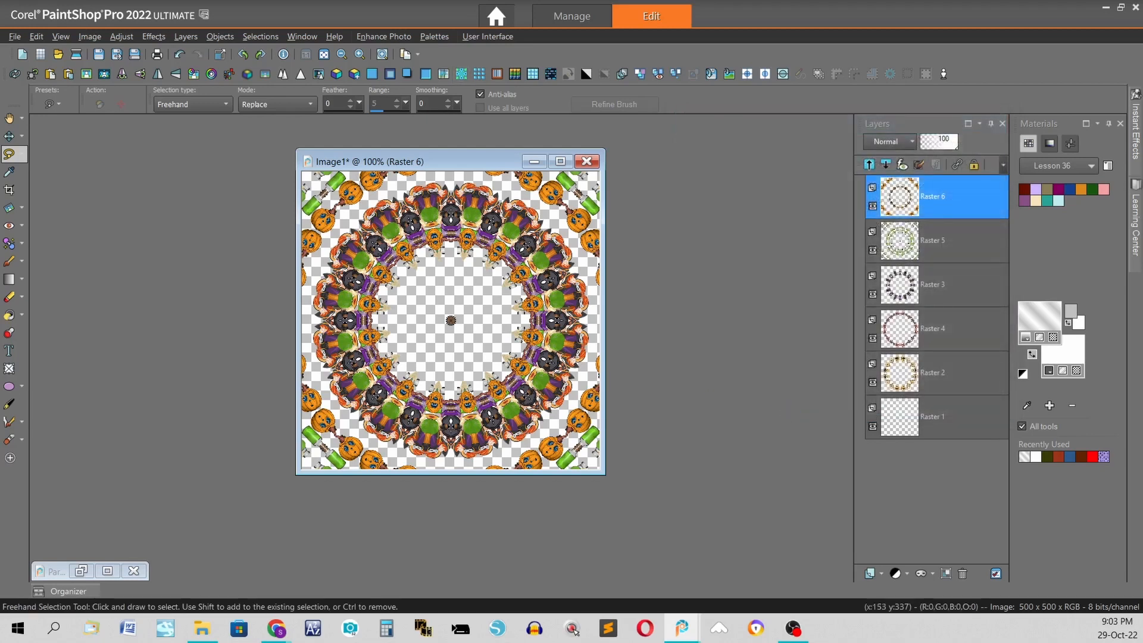
Activate the circular Selection tool and isolate the Raster 6 pumpkin layer by hiding Raster 2, Raster 4, Raster 3 and Raster 5
click(22, 154)
click(65, 155)
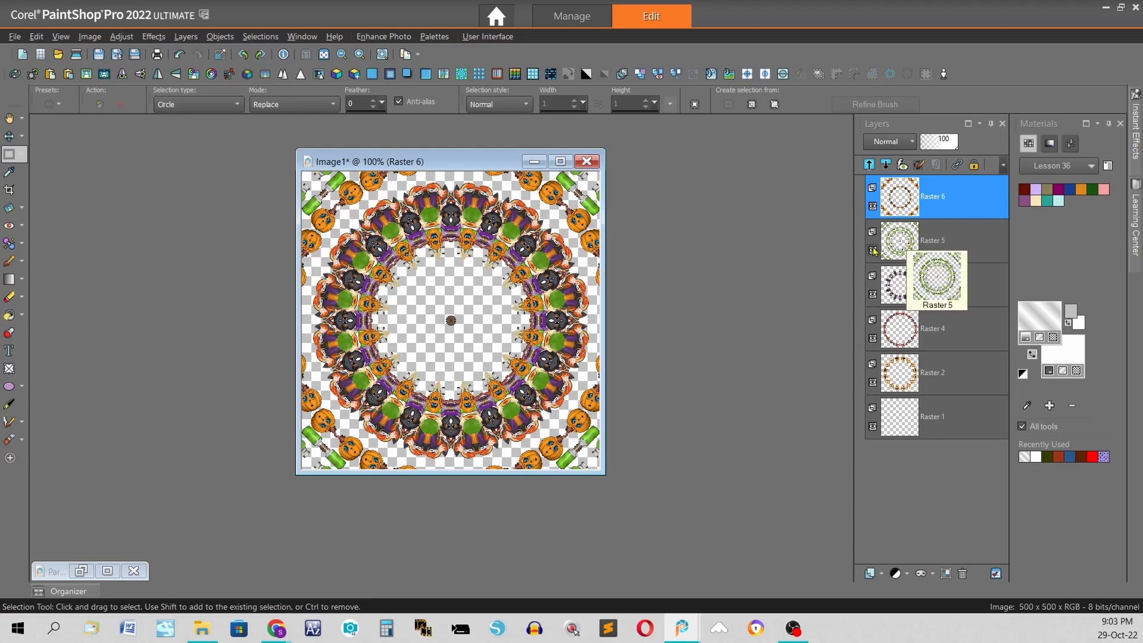
click(873, 383)
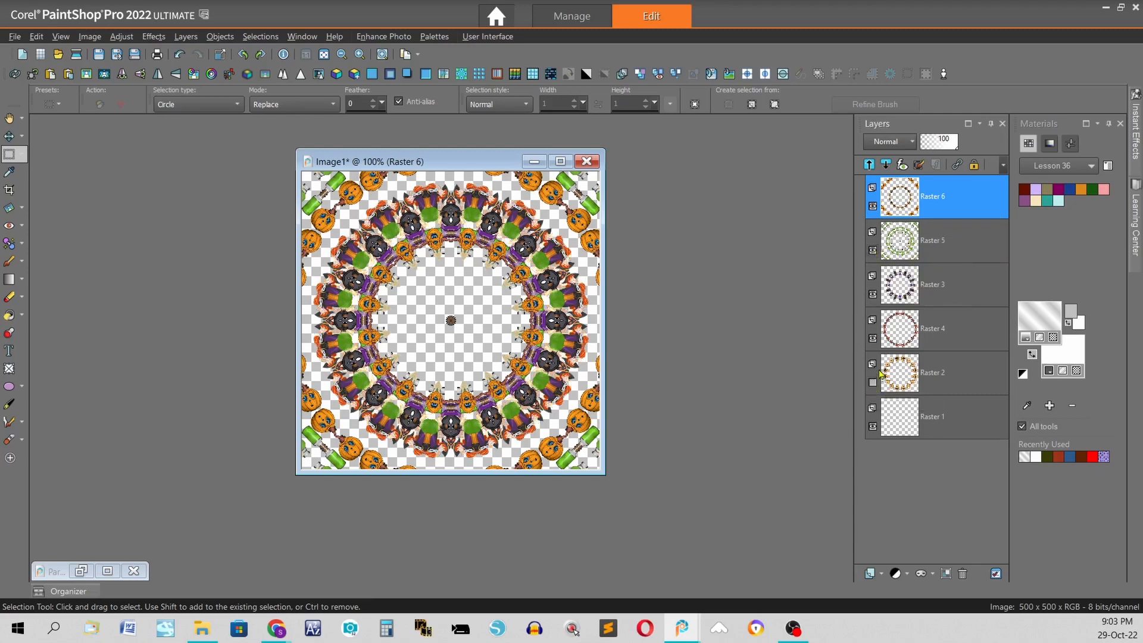
click(873, 338)
click(873, 295)
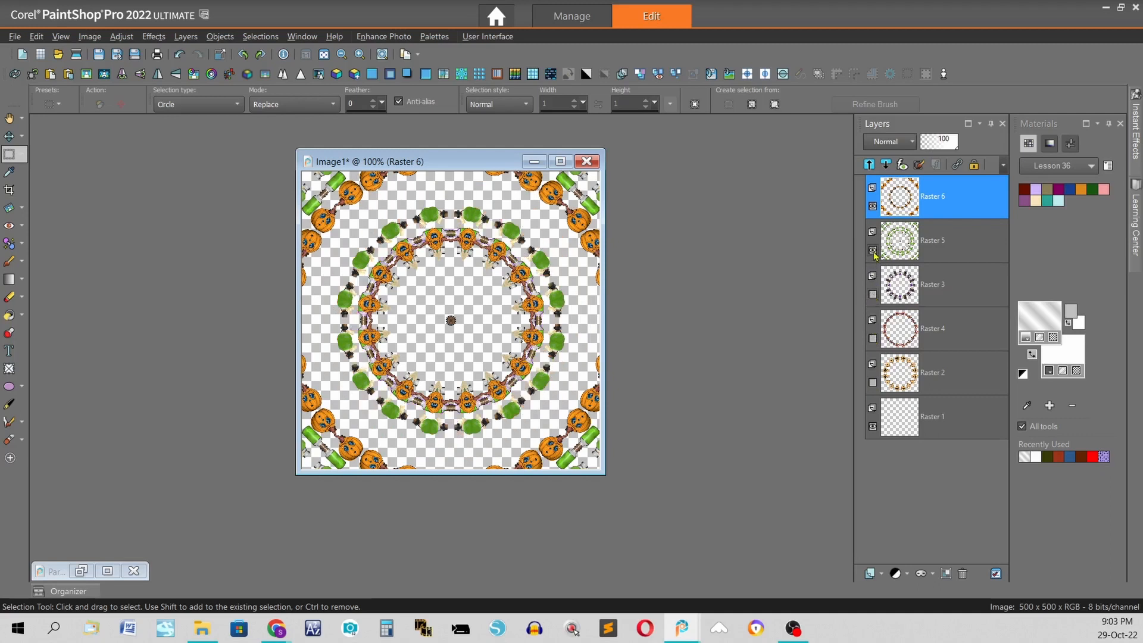
click(873, 250)
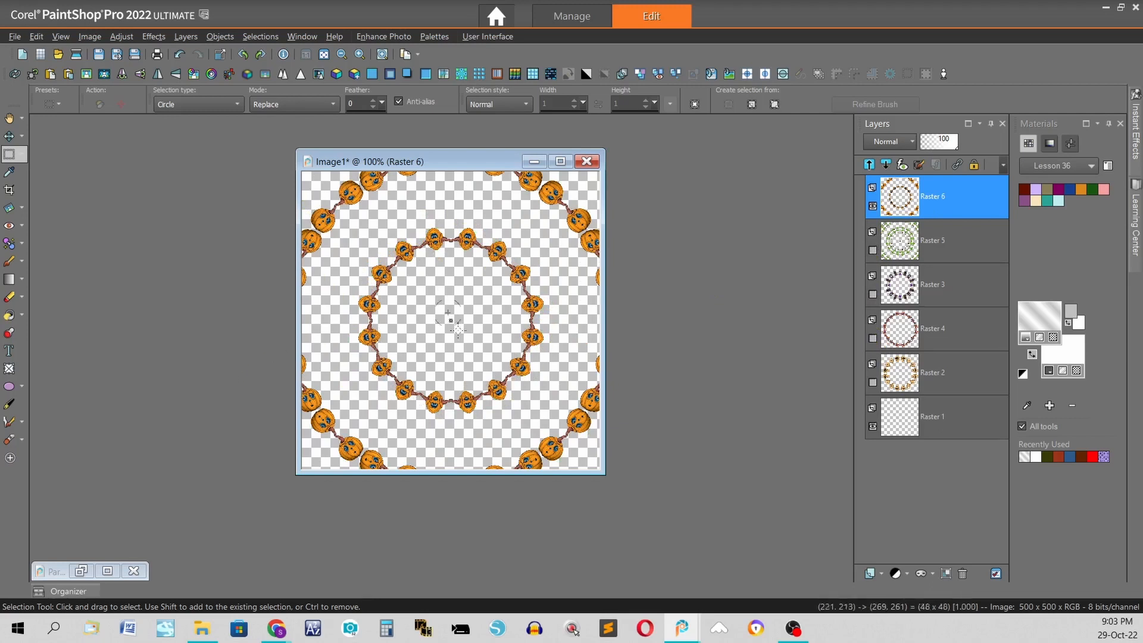
On Raster 6, delete the leftover center circle and the pumpkins outside the inner ring using circular selections, one of them inverted, and deselect
drag(450, 321, 475, 334)
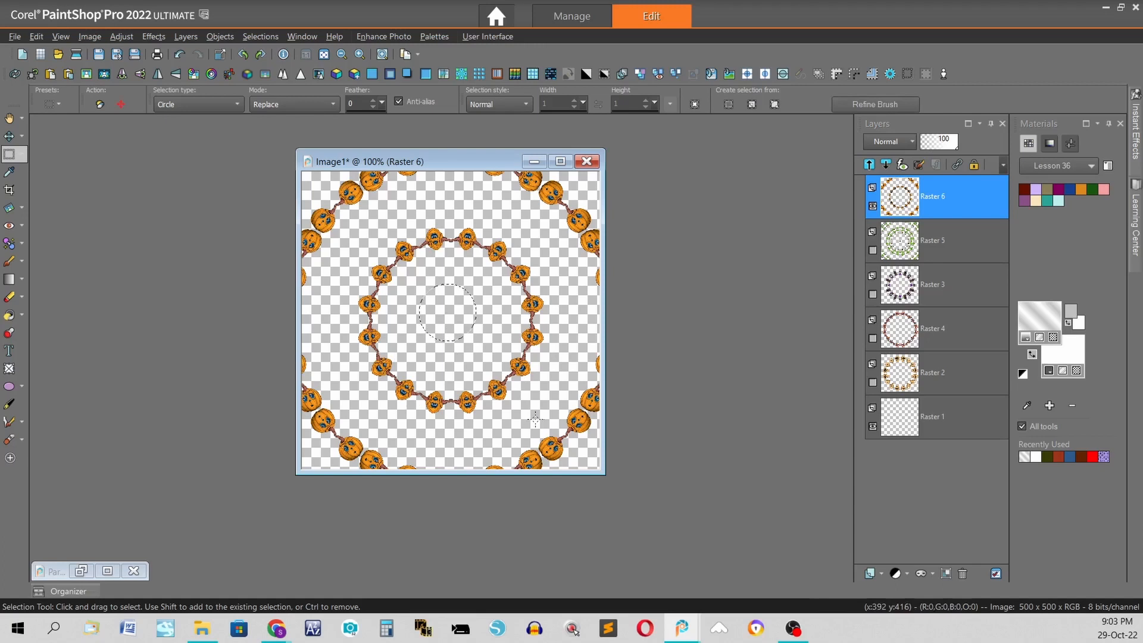
key(ctrl+d)
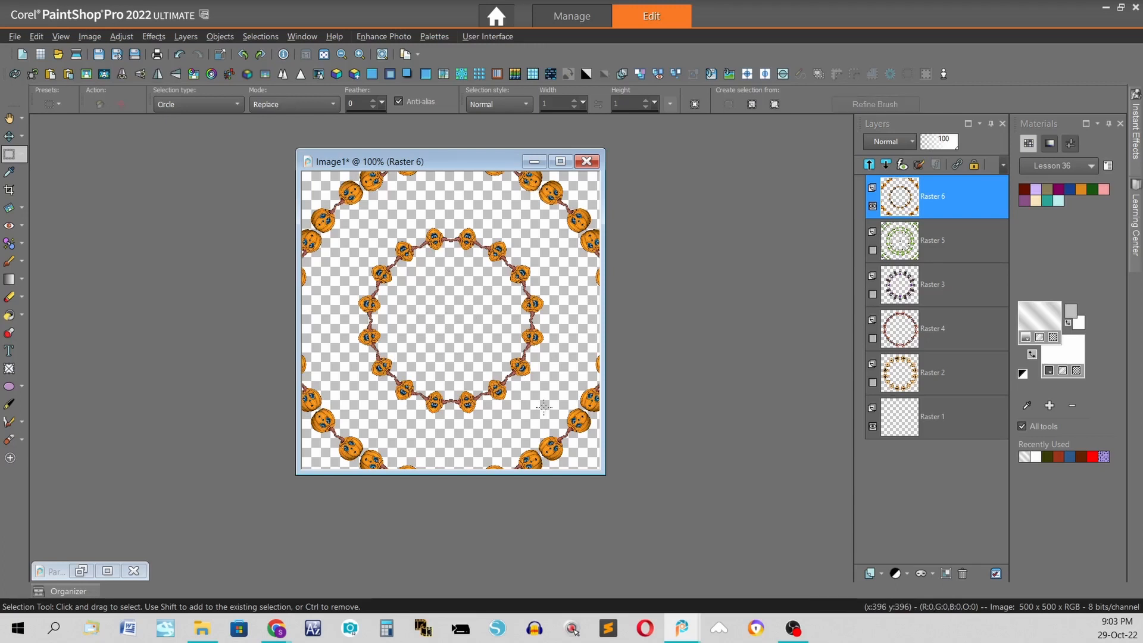
drag(445, 316, 539, 437)
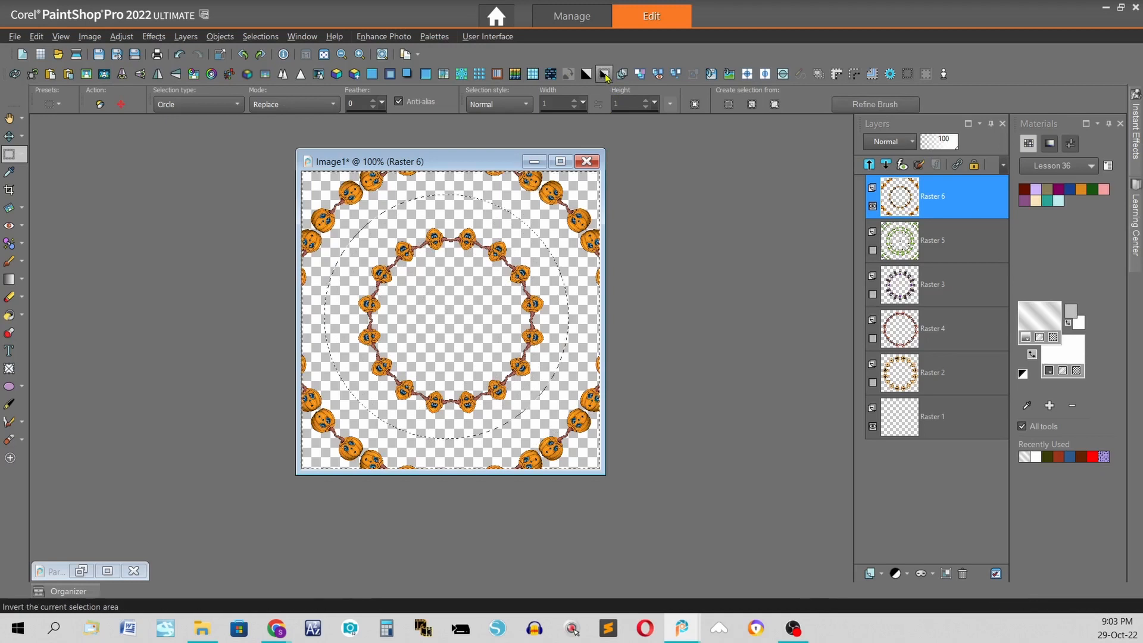
click(604, 75)
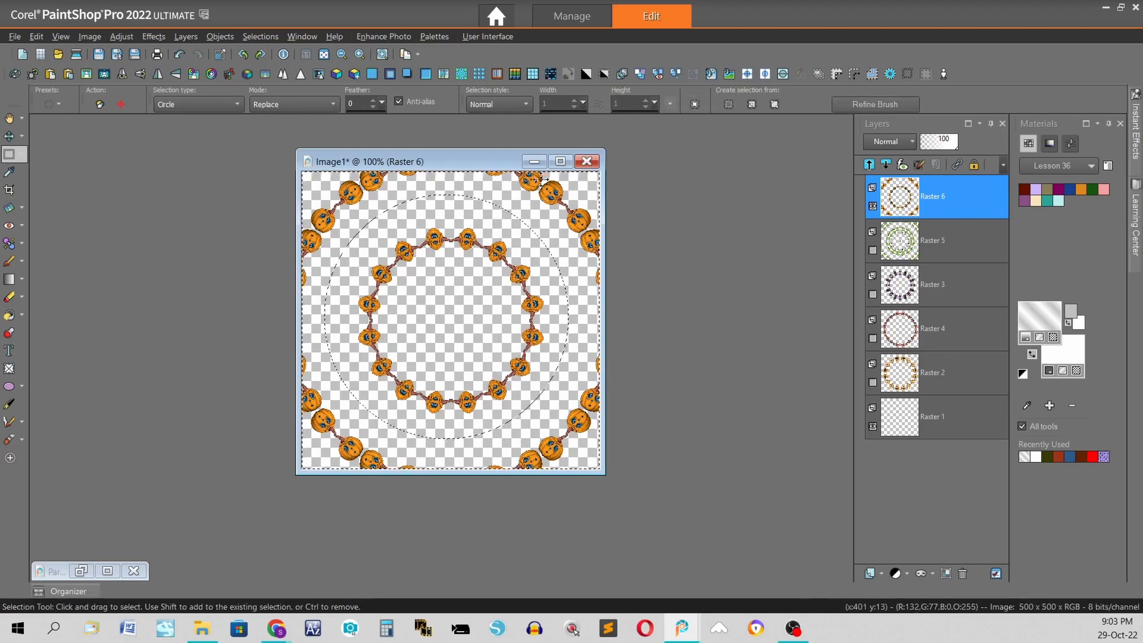
key(Delete)
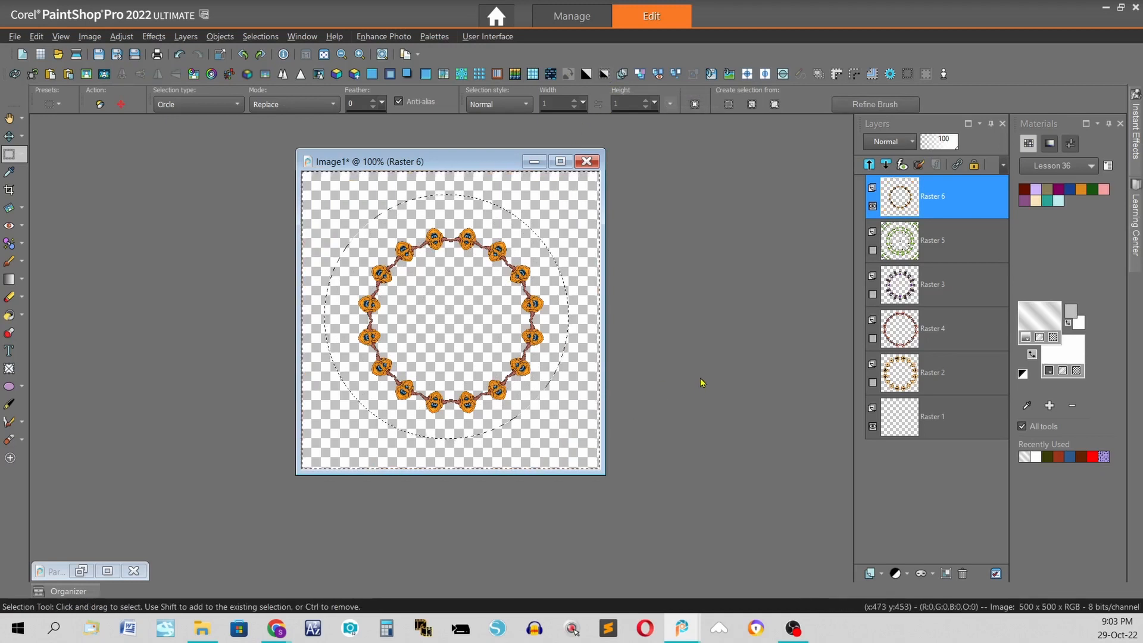
key(ctrl+d)
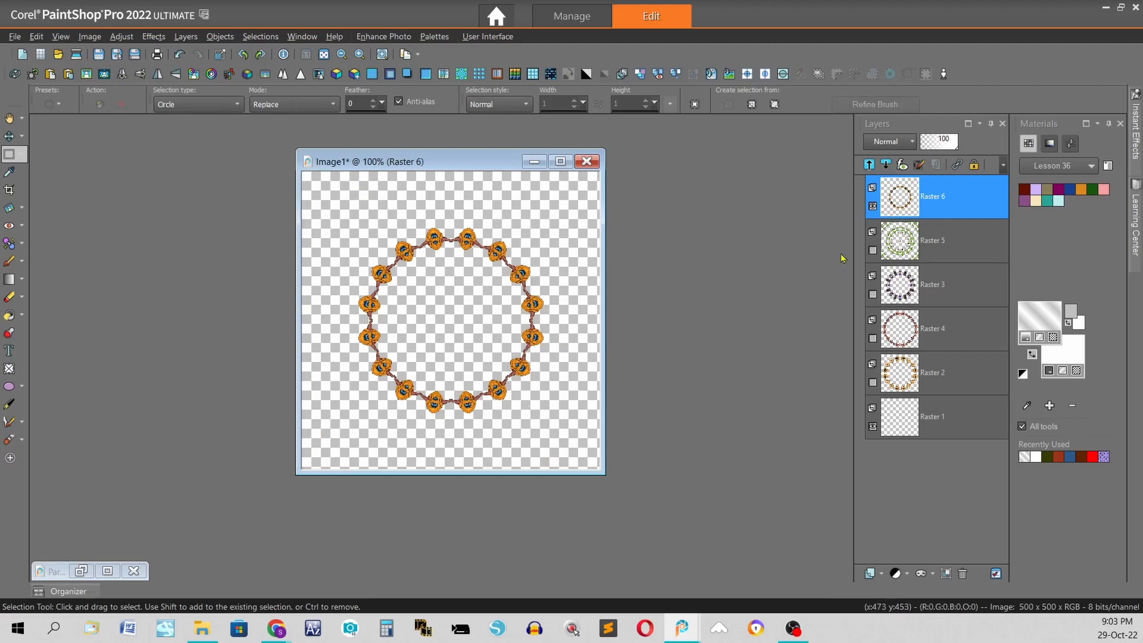
Isolate Raster 5 by hiding Raster 6, delete its leftover center circle with a circular selection, and deselect
click(873, 206)
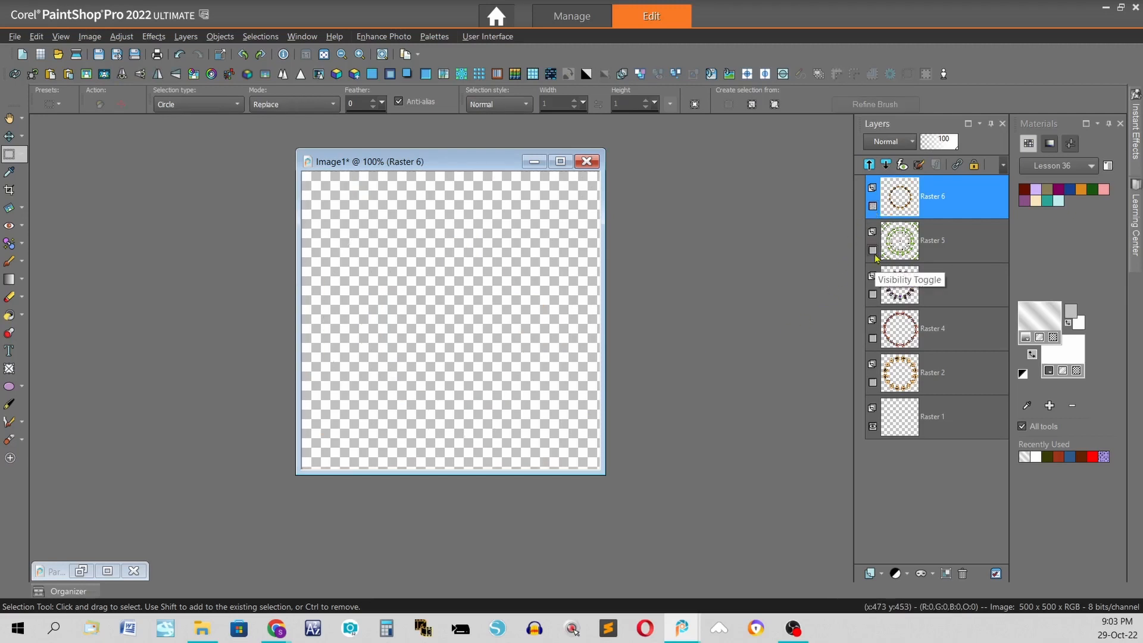
click(873, 250)
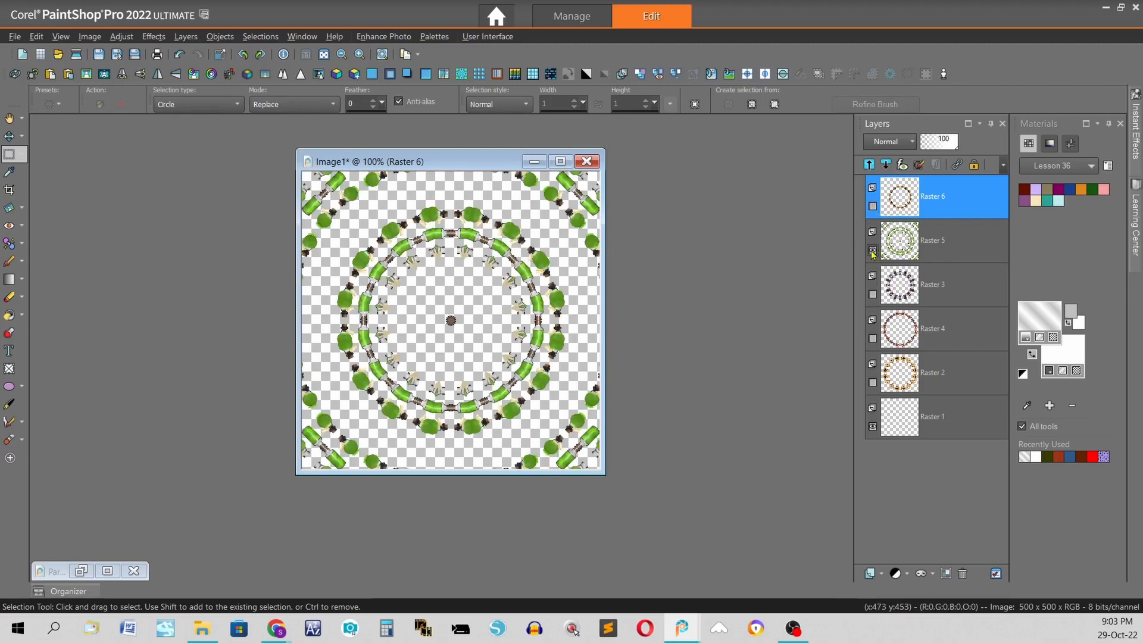
click(959, 255)
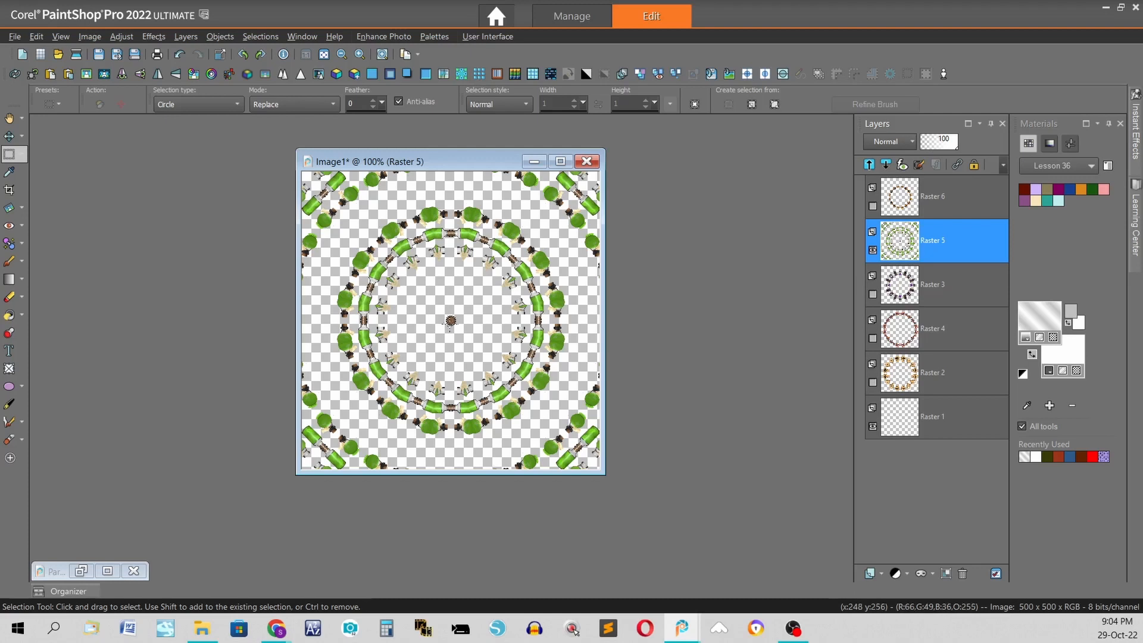
drag(450, 318, 487, 334)
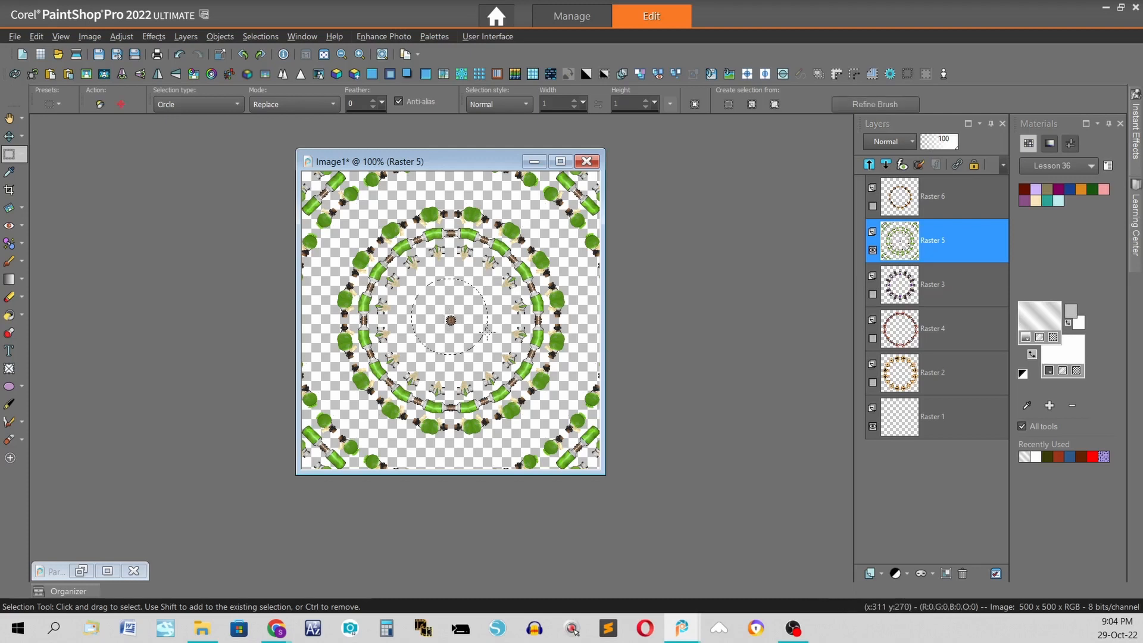
key(ctrl+d)
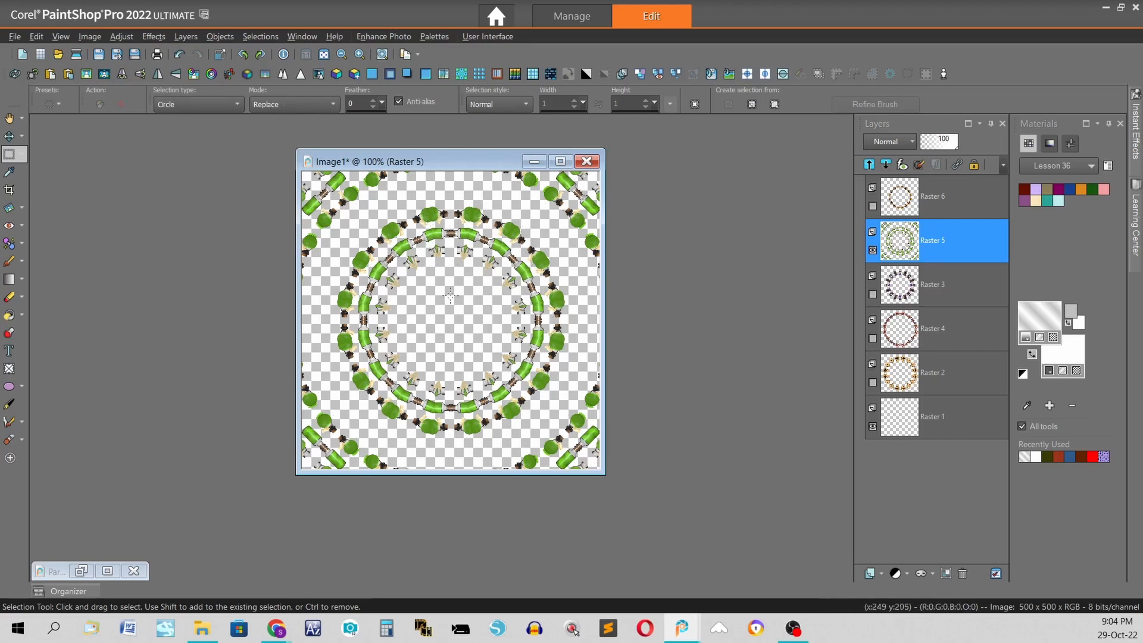
On Raster 5, delete the green motifs outside the main ring using an inverted circular selection, and deselect
mouse_move(449, 319)
mouse_down()
mouse_move(516, 398)
mouse_move(537, 452)
mouse_up()
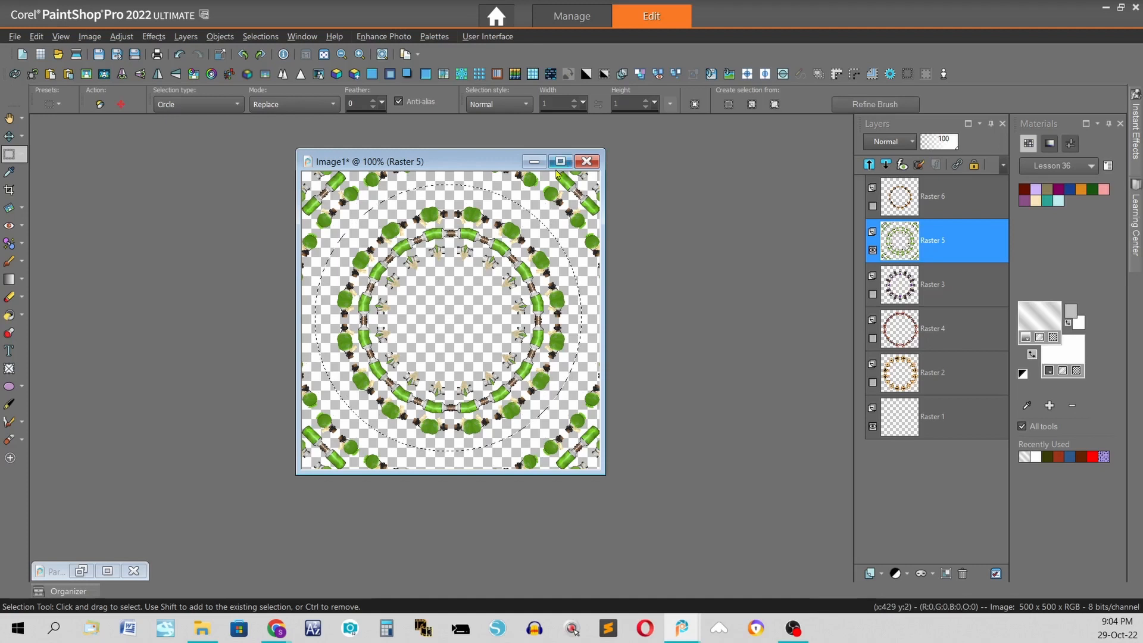
click(604, 74)
key(Delete)
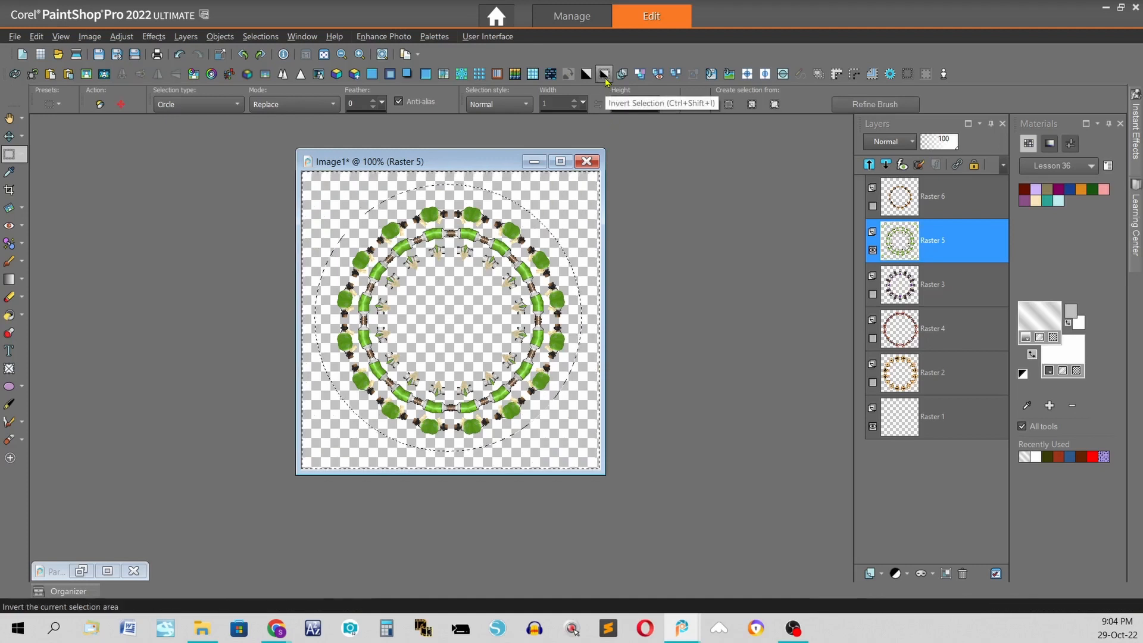
key(ctrl+d)
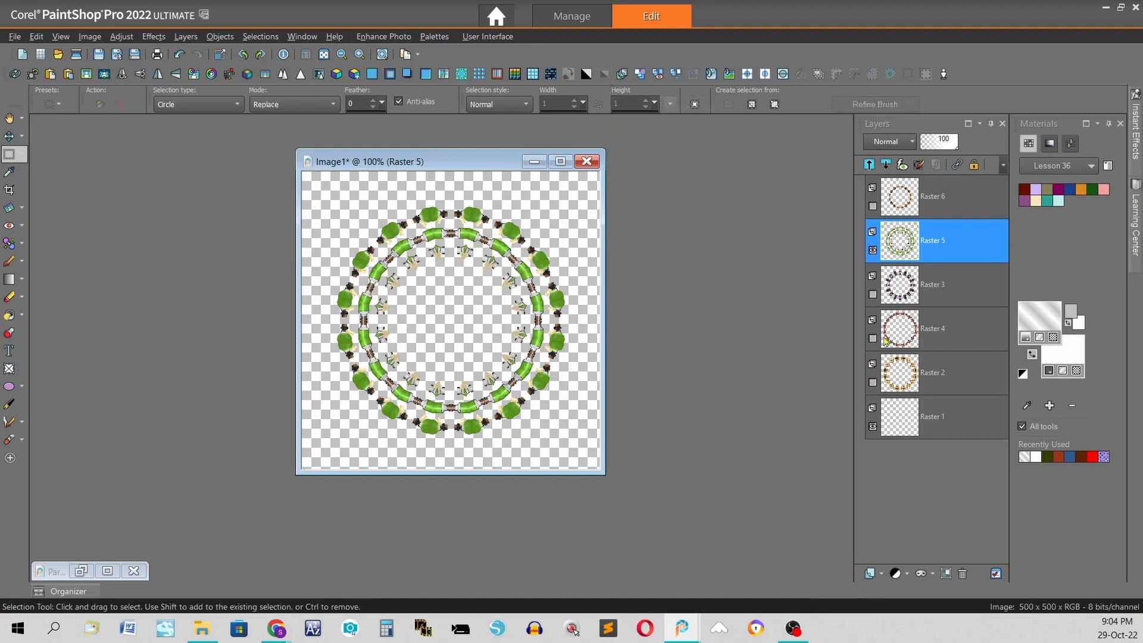
Show the Raster 2, Raster 4, Raster 3 and Raster 6 layers again
click(874, 382)
click(873, 338)
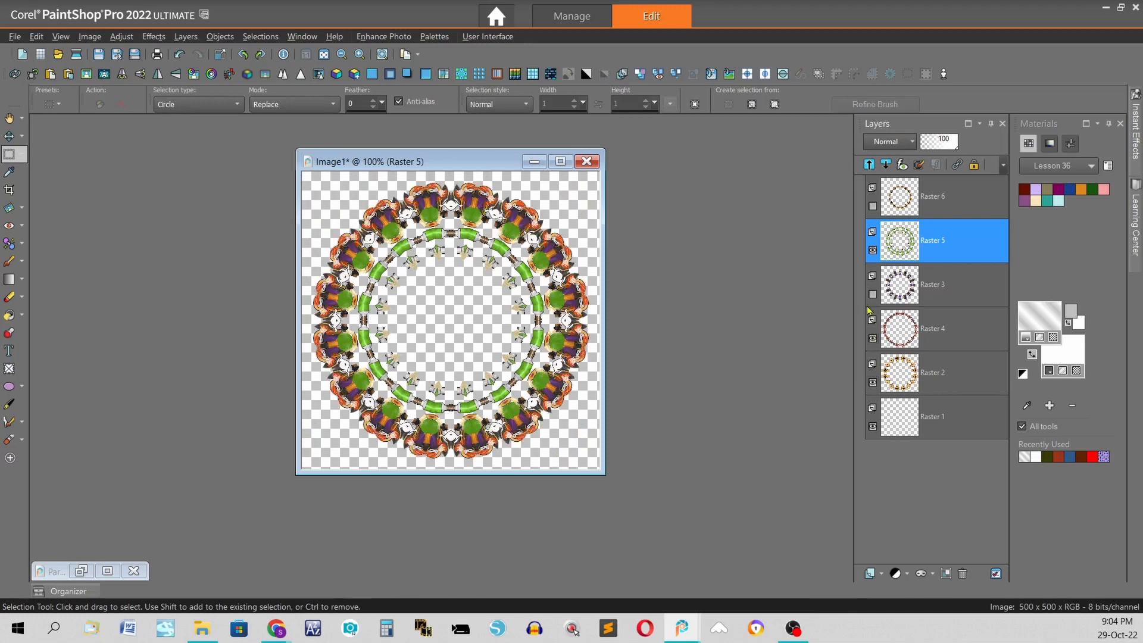
click(873, 294)
click(873, 206)
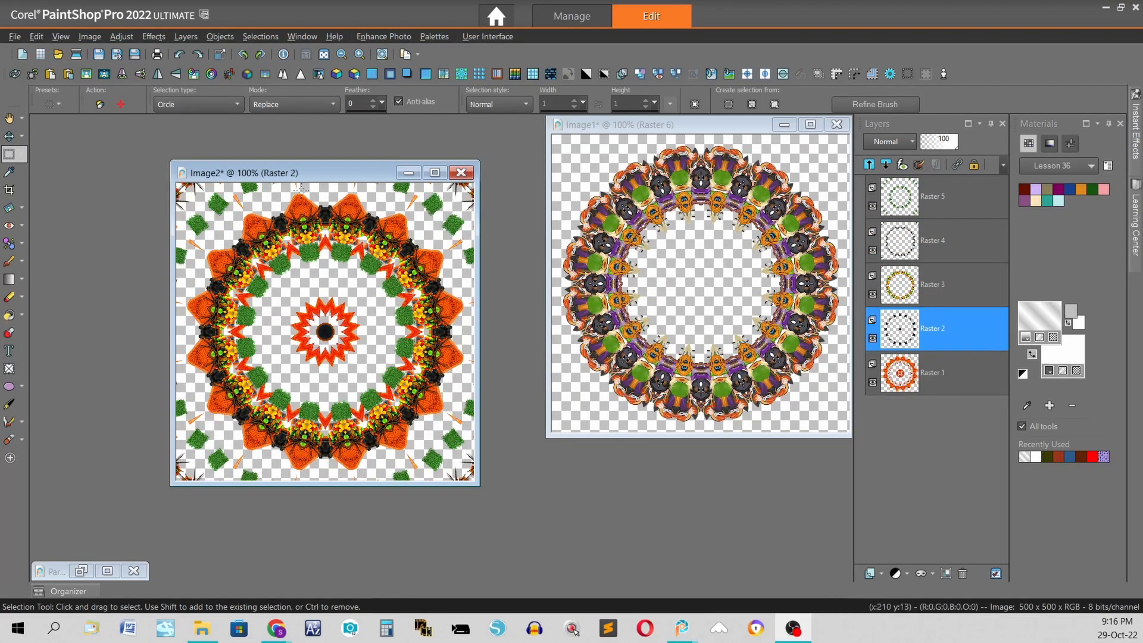
Try the Halloween picture tube on Image2 and undo the stamped witch hat
click(8, 333)
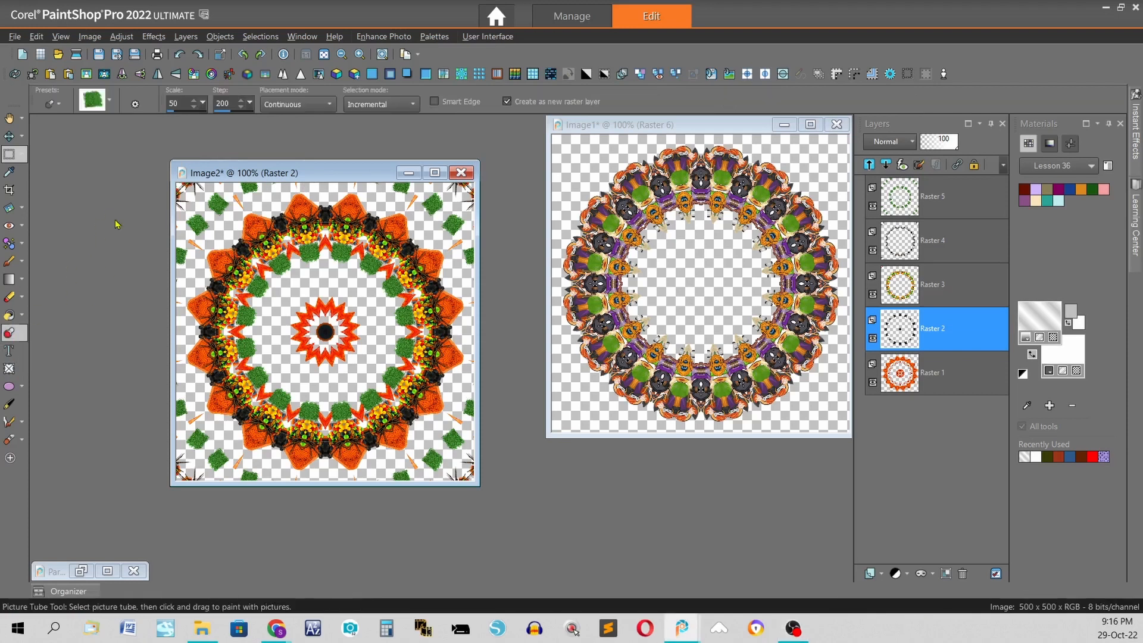
click(110, 103)
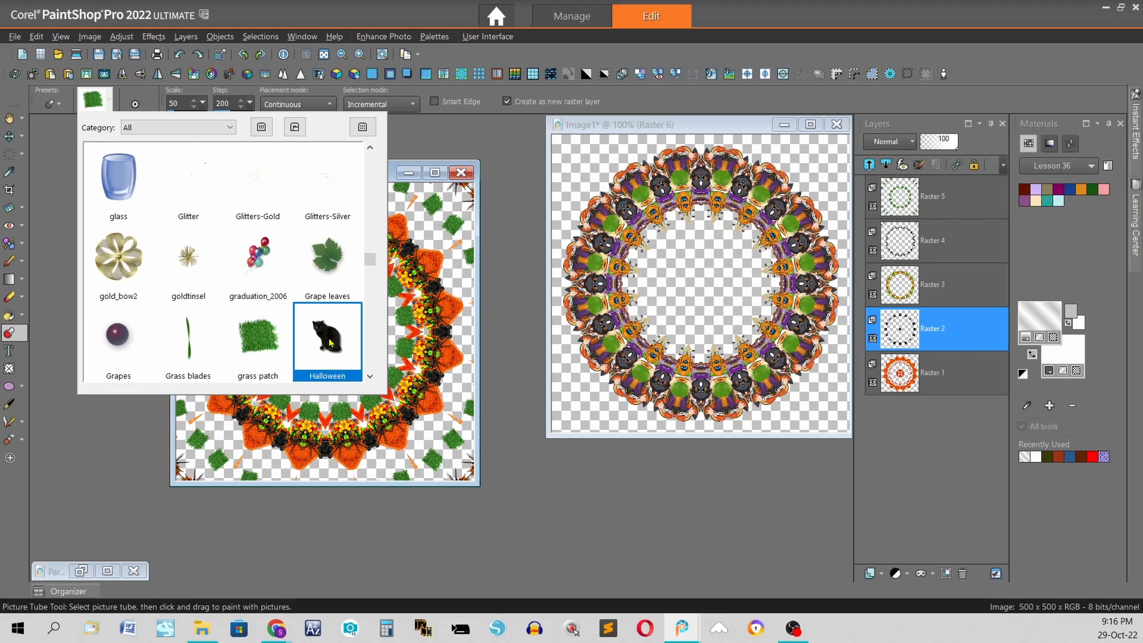
scroll(331, 342, up, 2)
scroll(316, 279, down, 3)
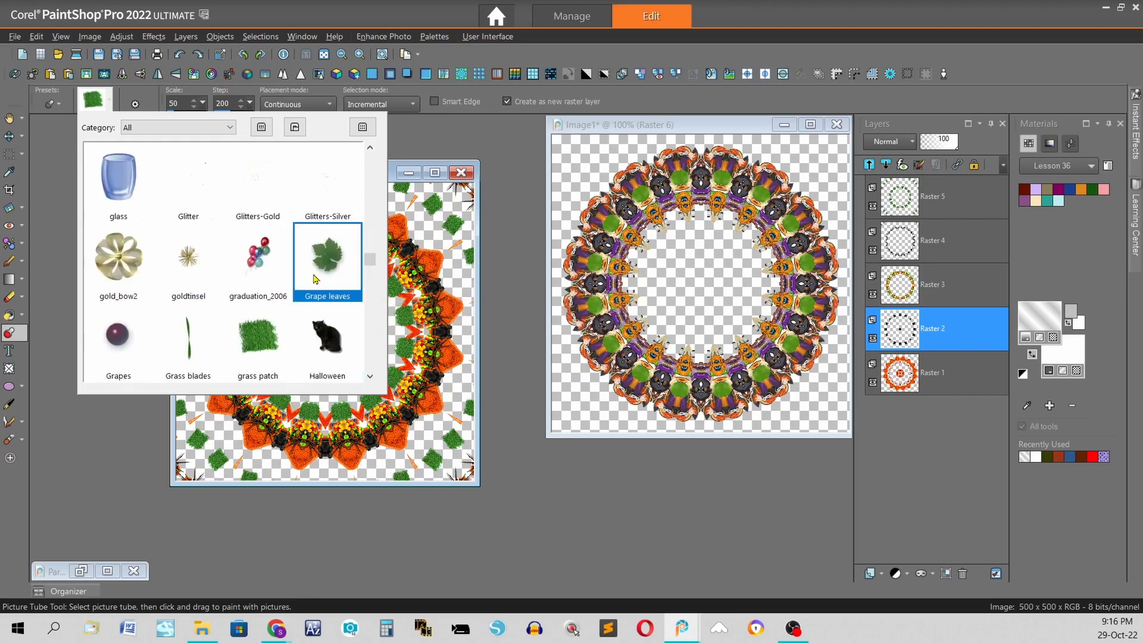
click(258, 339)
click(325, 334)
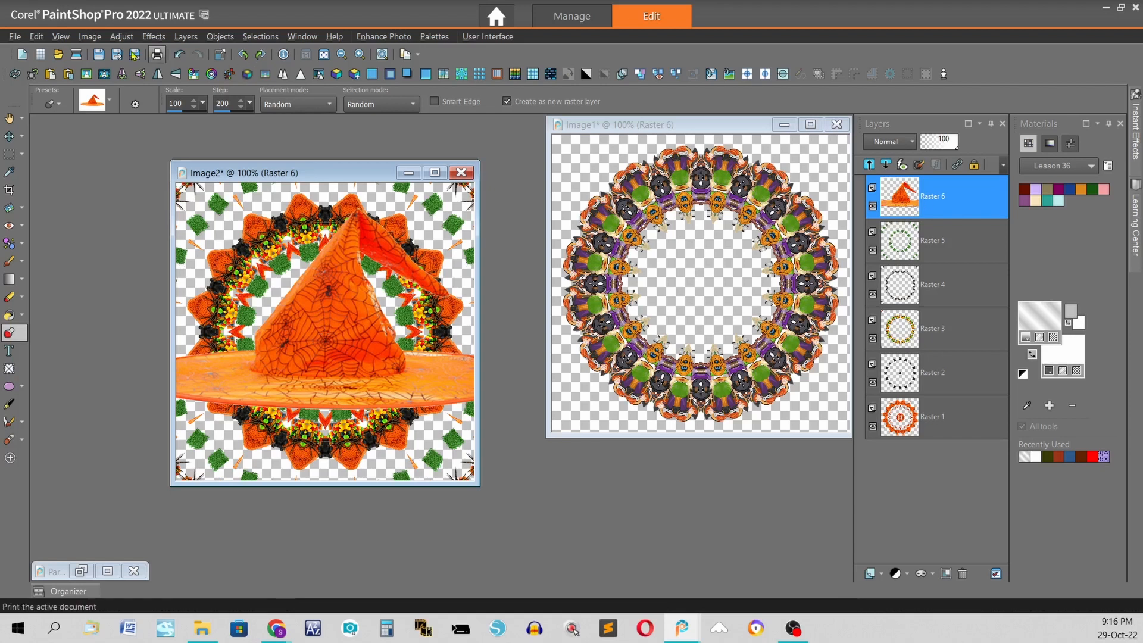
click(179, 55)
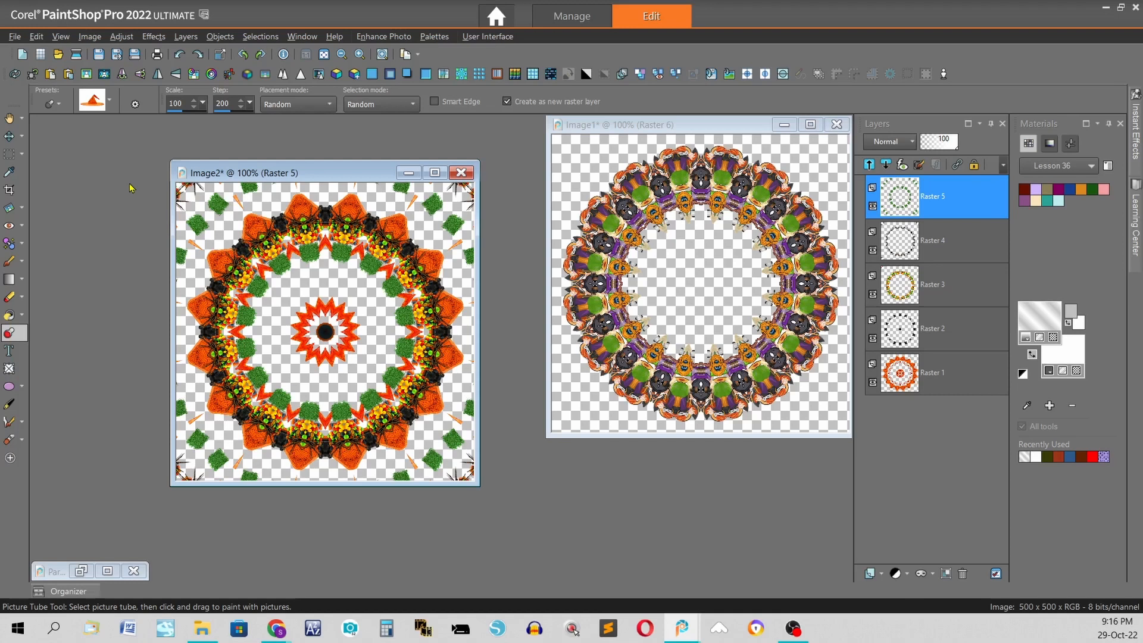
Activate the Selection tool in Image2 and draw a circular selection around the orange star motif in the ring's center
drag(351, 173, 350, 161)
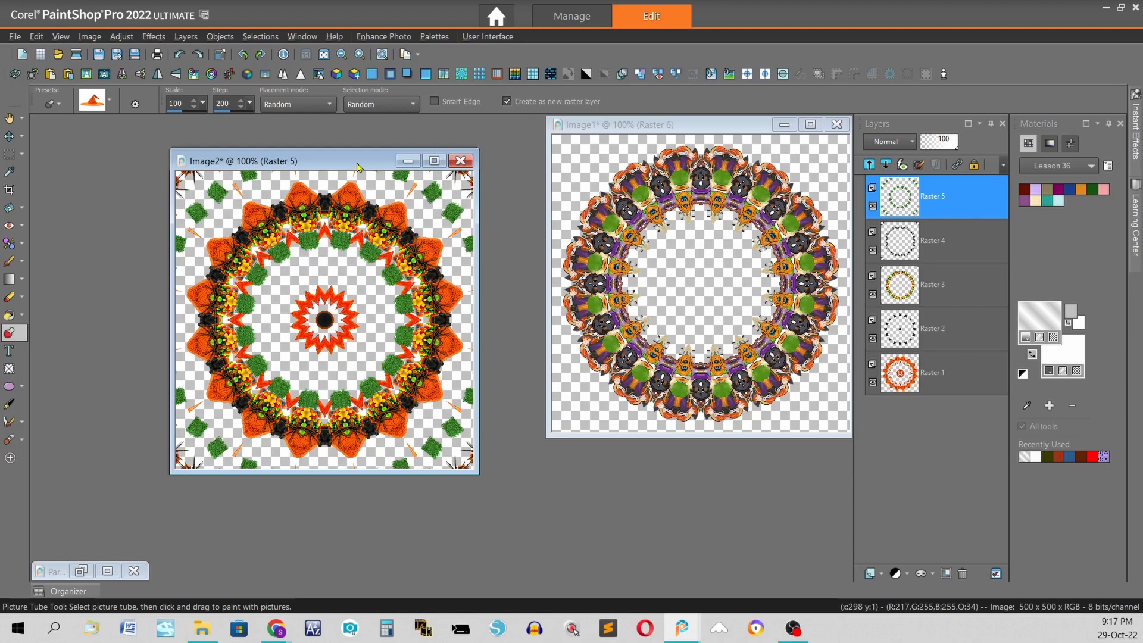
drag(357, 166, 370, 165)
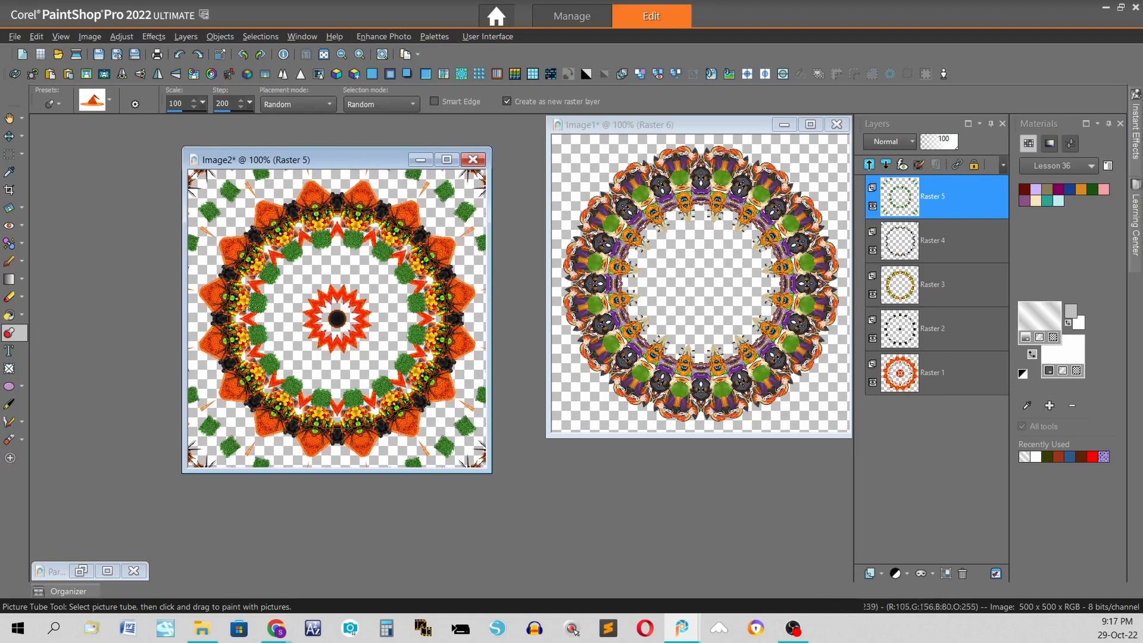
click(23, 156)
click(25, 156)
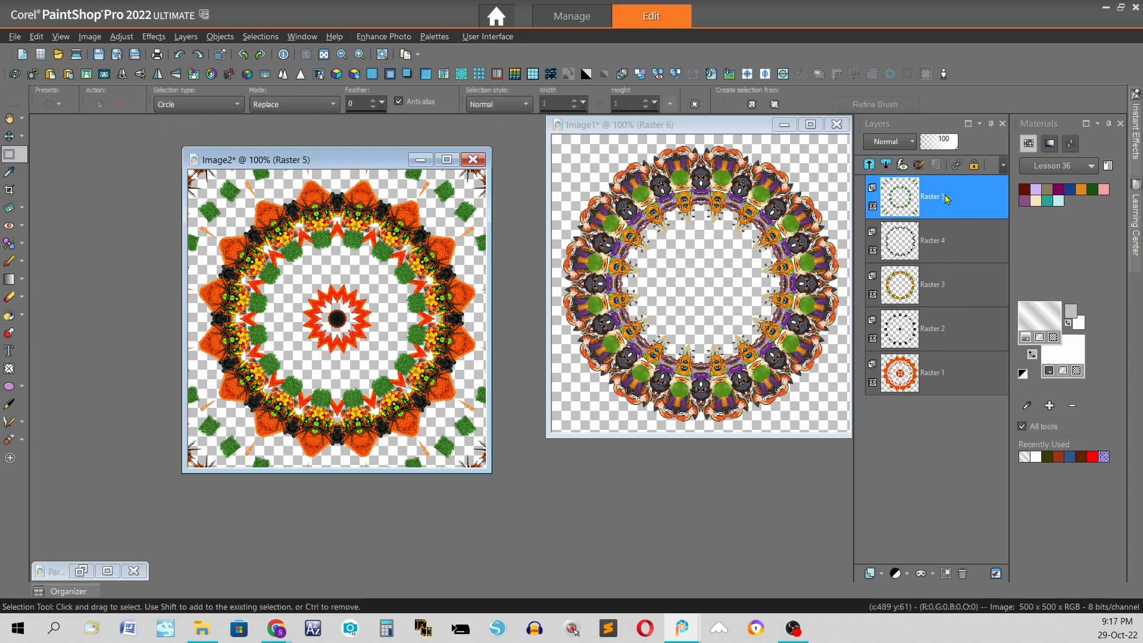
double_click(947, 198)
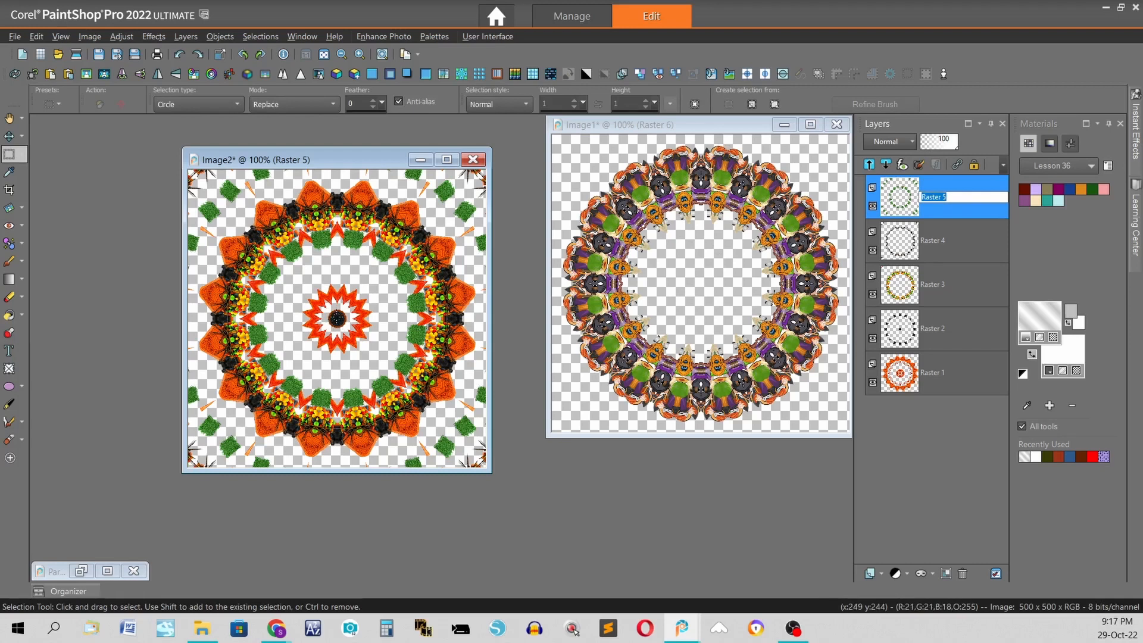
drag(338, 318, 392, 373)
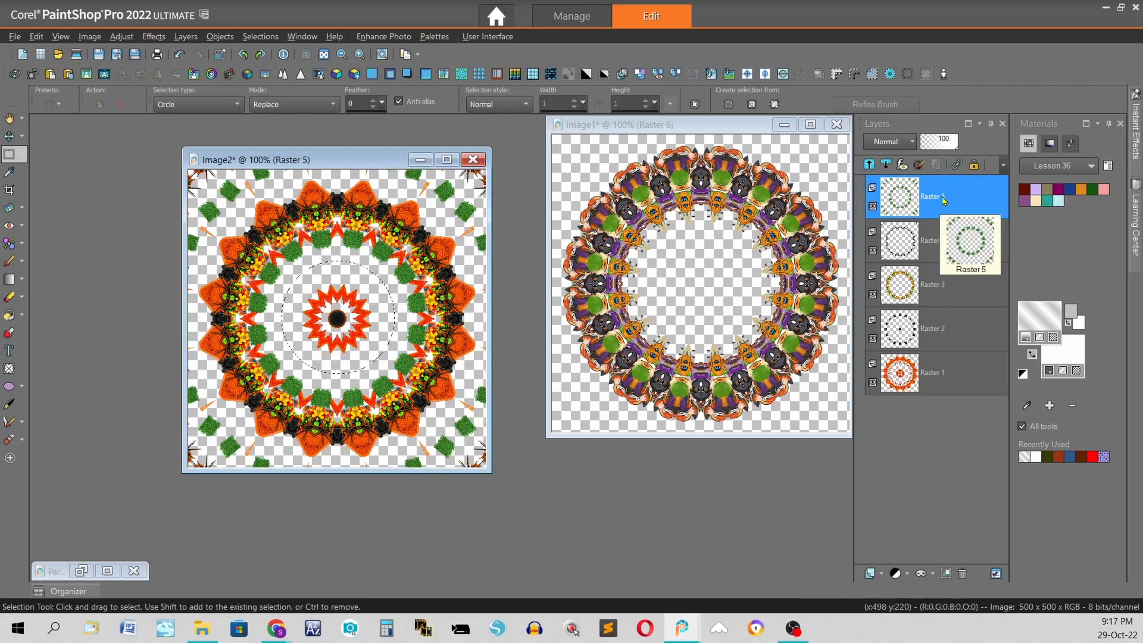
Delete the selected center area from Image2's lower layers, working from Raster 4 down to Raster 1, and deselect
click(929, 240)
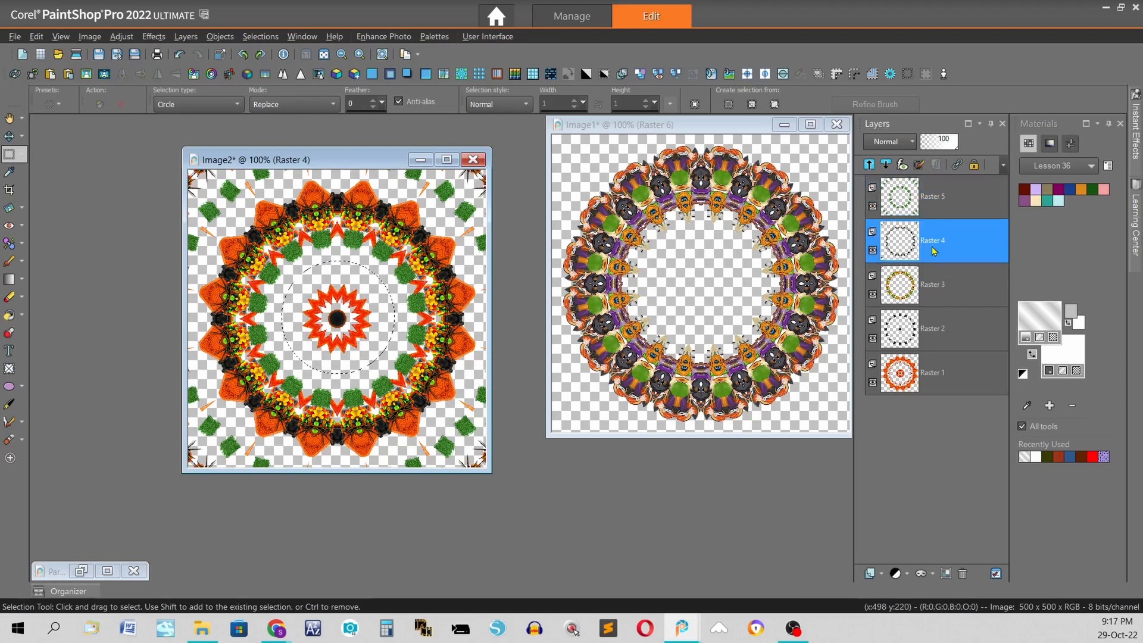
click(953, 296)
click(944, 337)
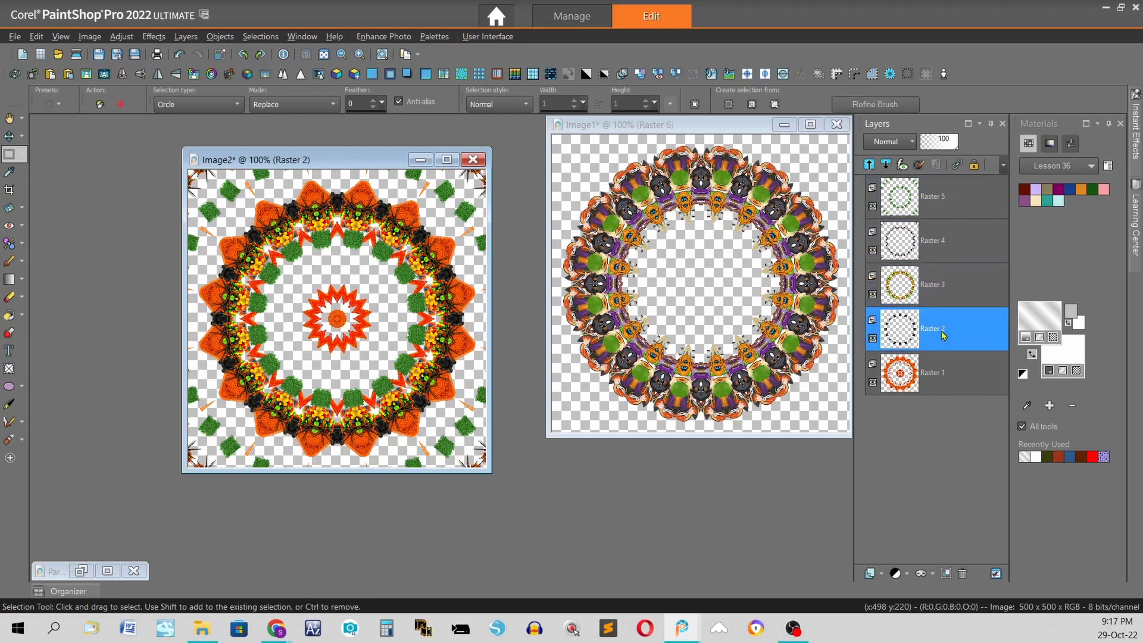
click(955, 378)
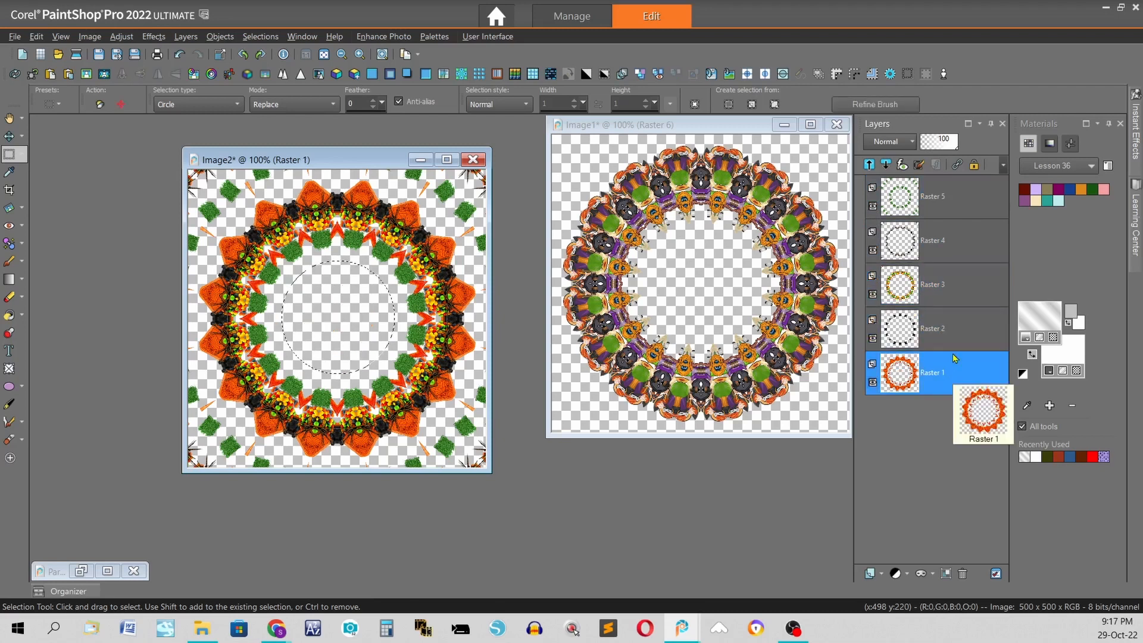
key(ctrl+d)
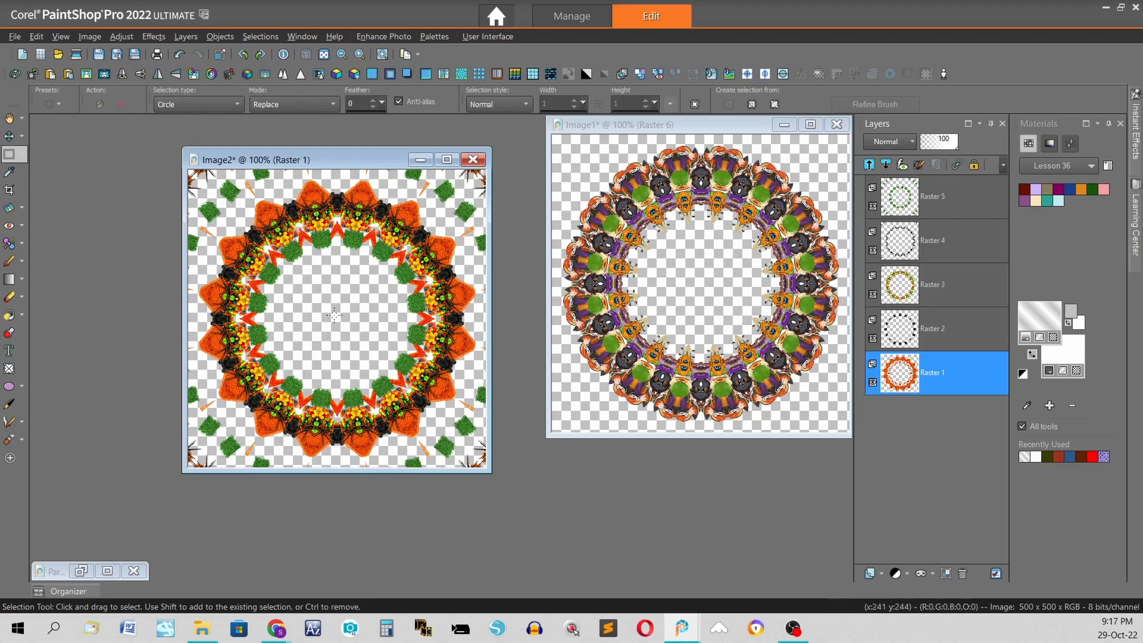
Draw a circular selection just outside Image2's orange ring, invert it, and delete the selected area on Raster 1
drag(336, 317, 482, 458)
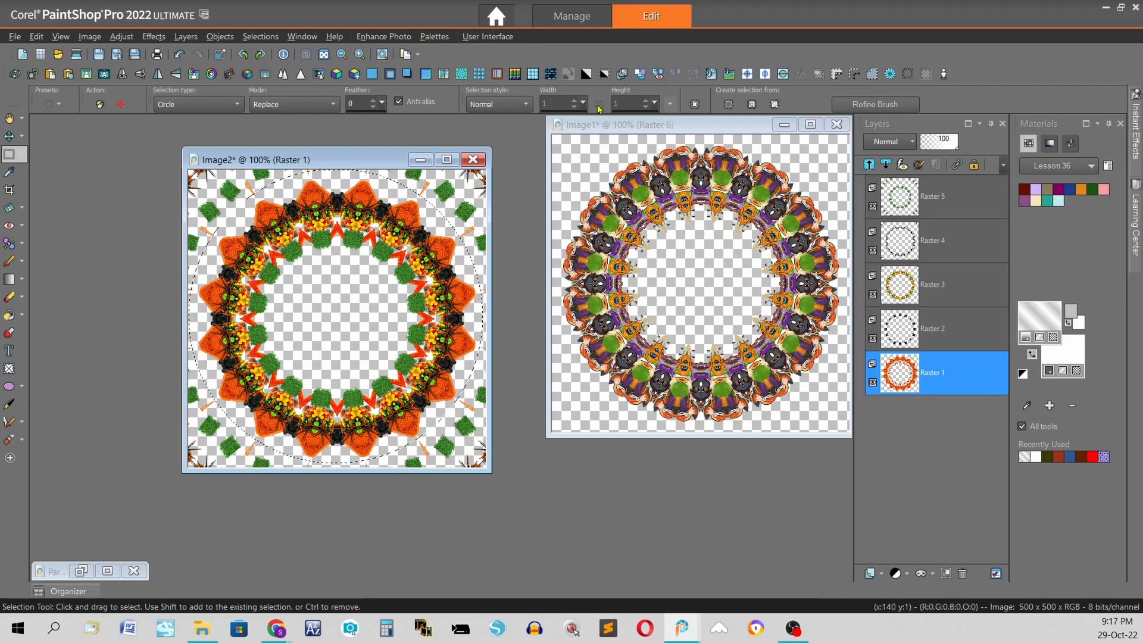
click(607, 76)
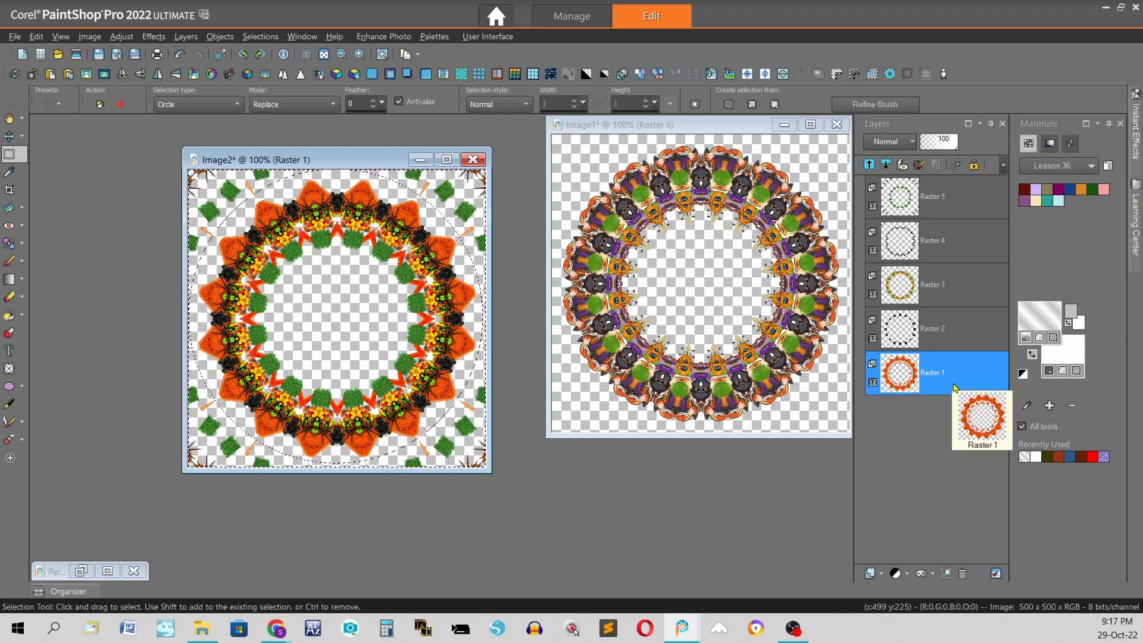
key(Delete)
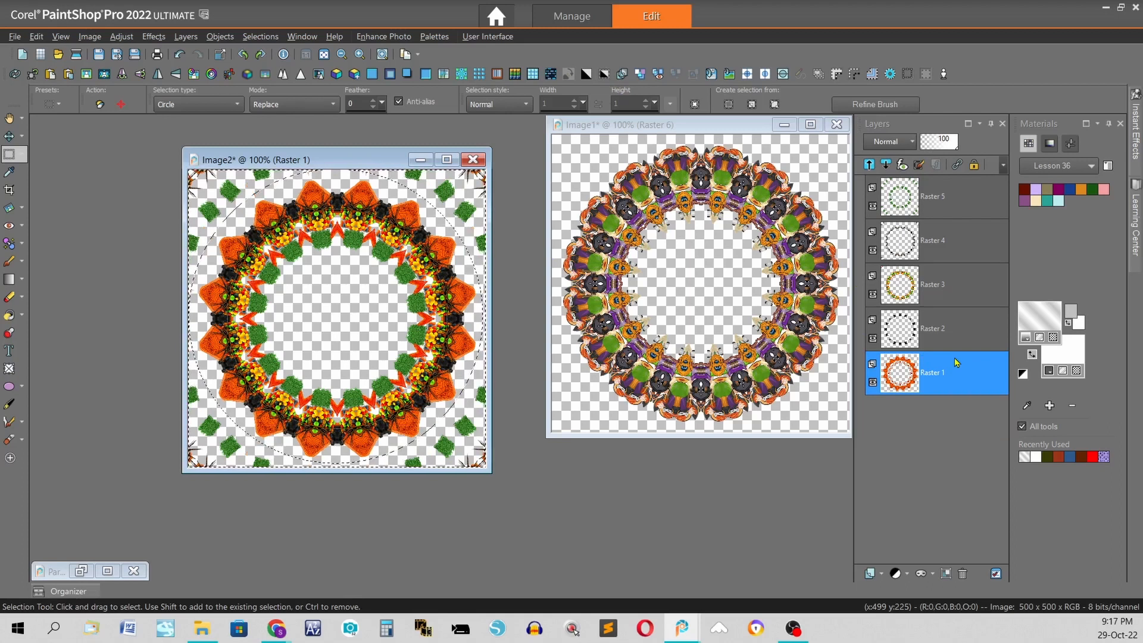
Delete the stray motifs outside the ring on Raster 2, Raster 3, Raster 4 and Raster 5, and deselect
click(951, 329)
click(951, 286)
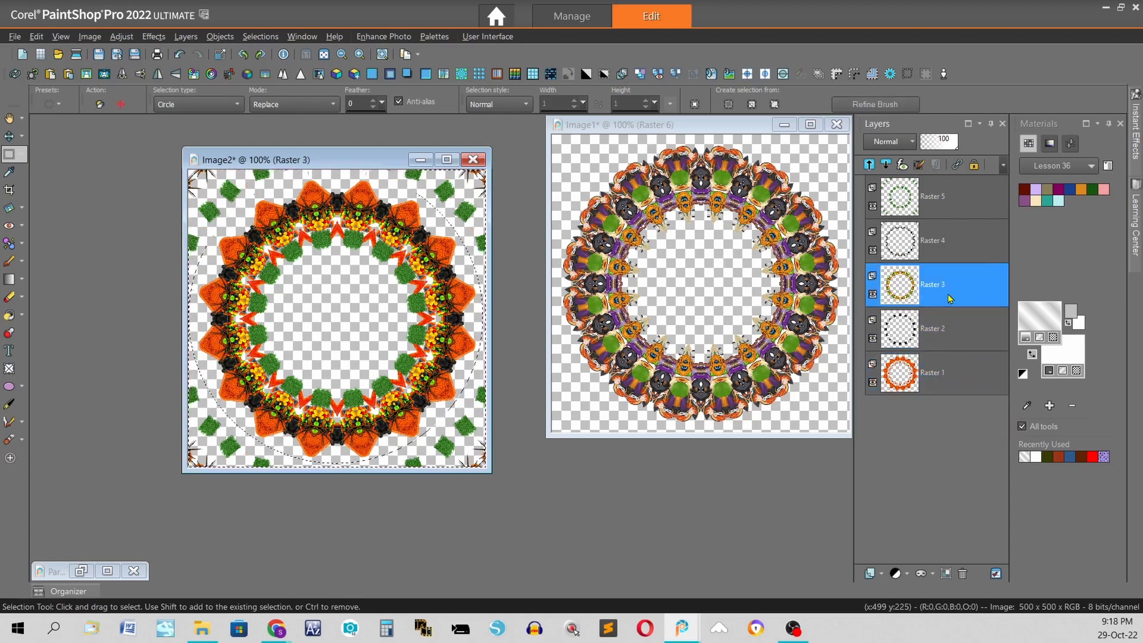
click(952, 244)
key(Delete)
click(953, 206)
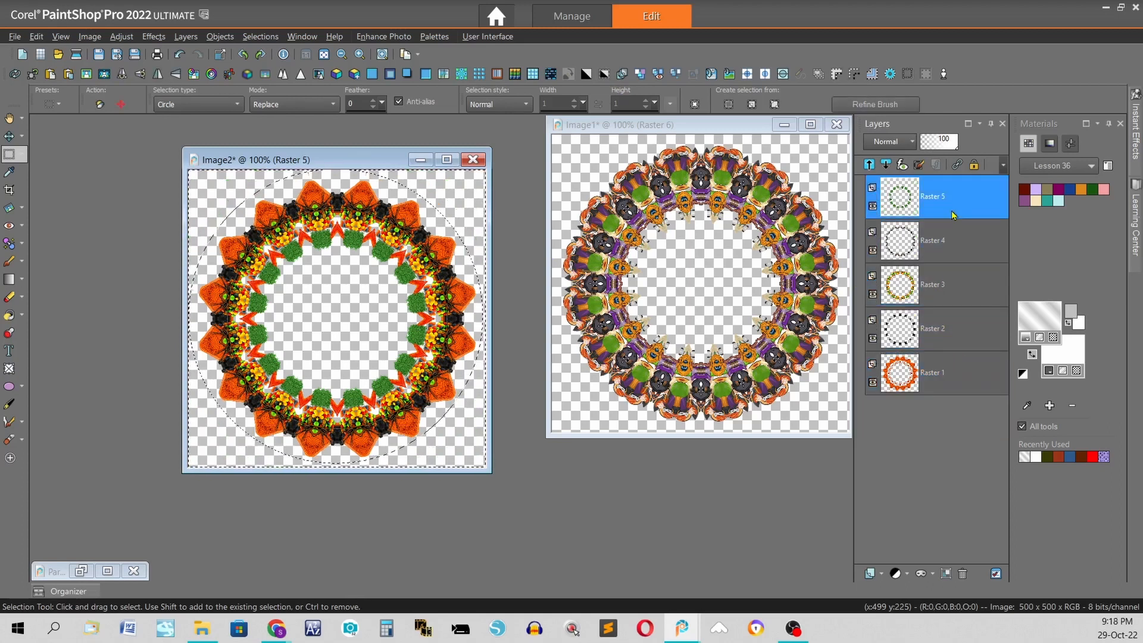
key(Delete)
mouse_move(954, 216)
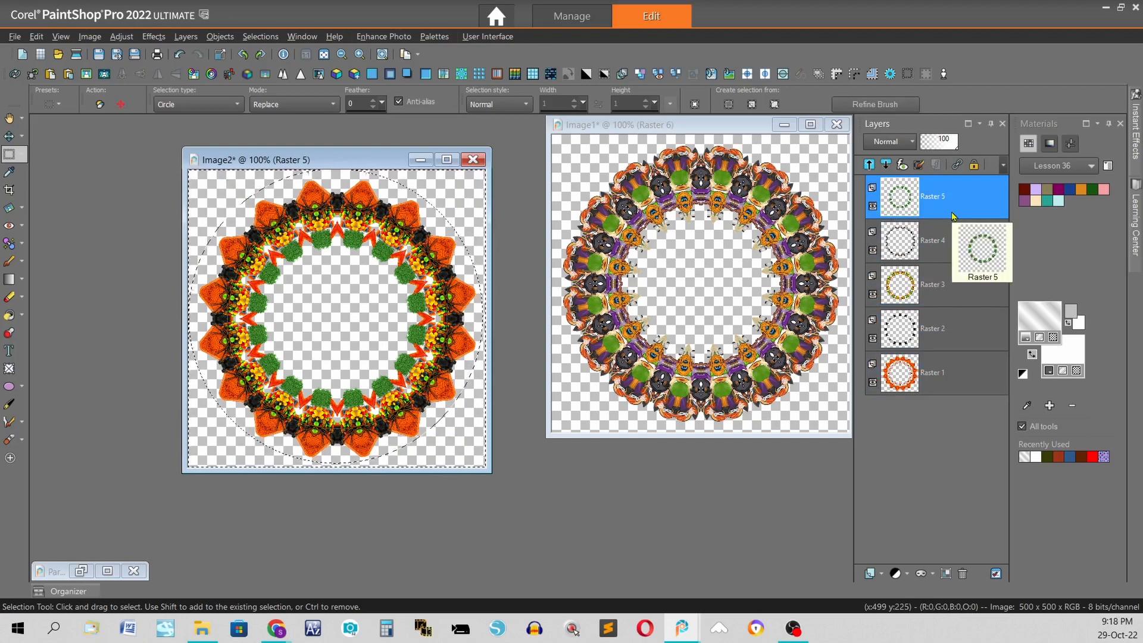
key(ctrl+d)
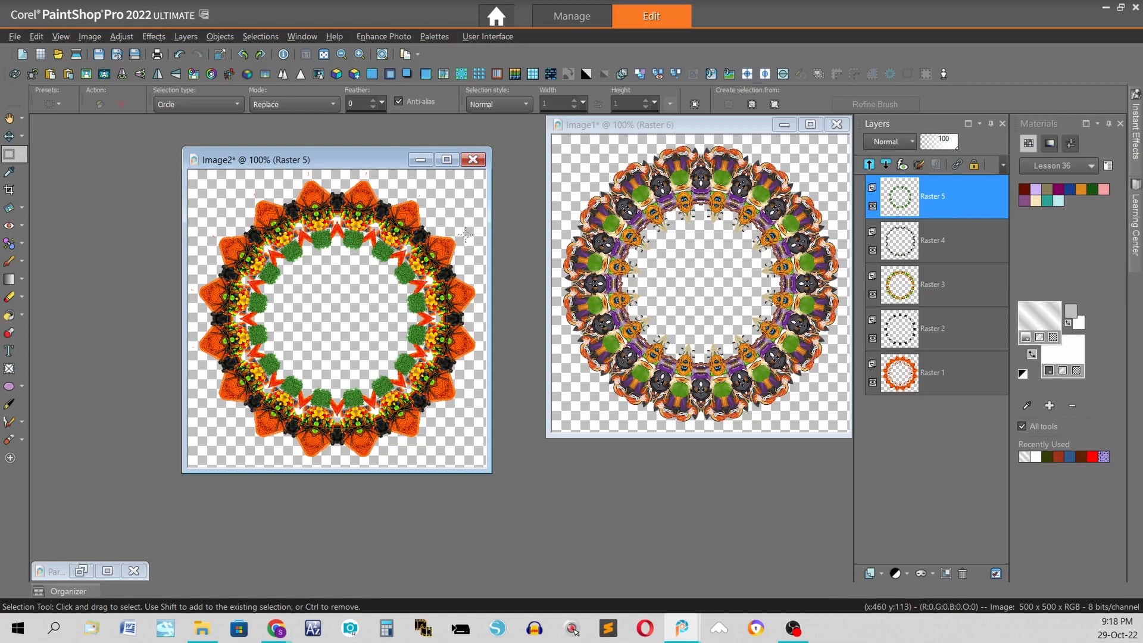
Erase the remaining small orange specks around the outside of Image2's ring on Raster 1 with the Eraser tool
scroll(312, 231, up, 3)
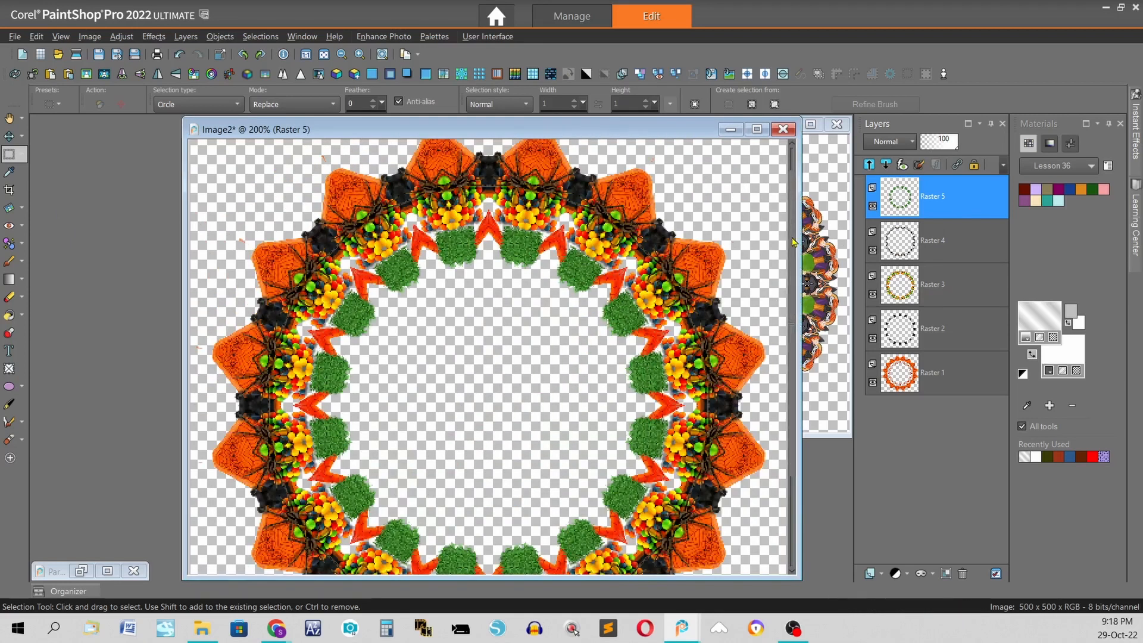
drag(793, 241, 780, 160)
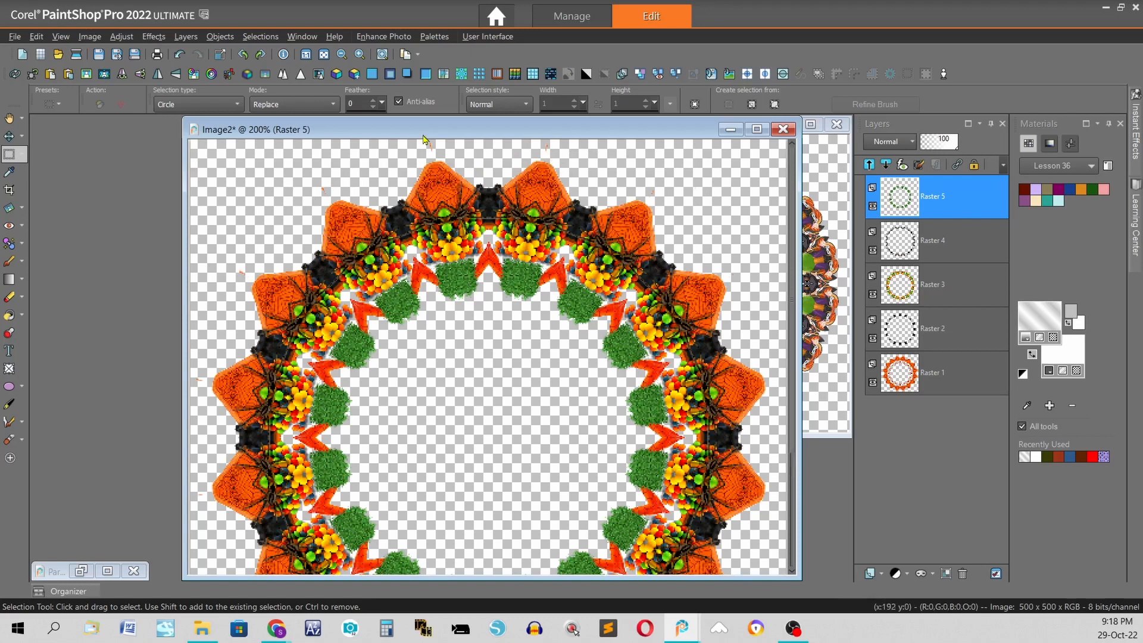
drag(424, 132, 294, 120)
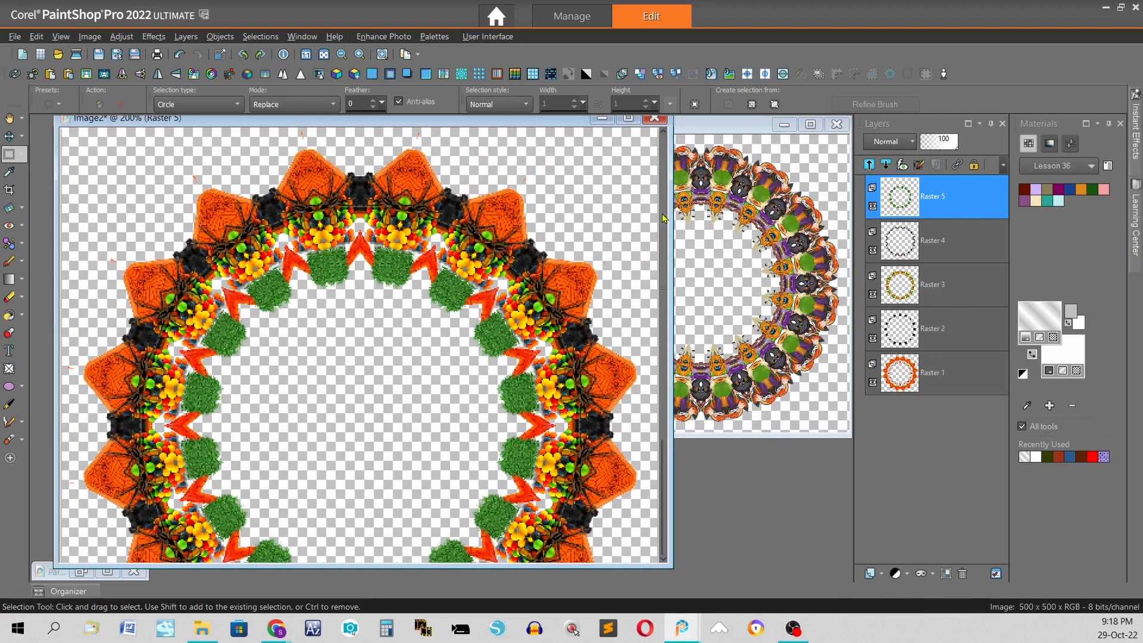
click(937, 377)
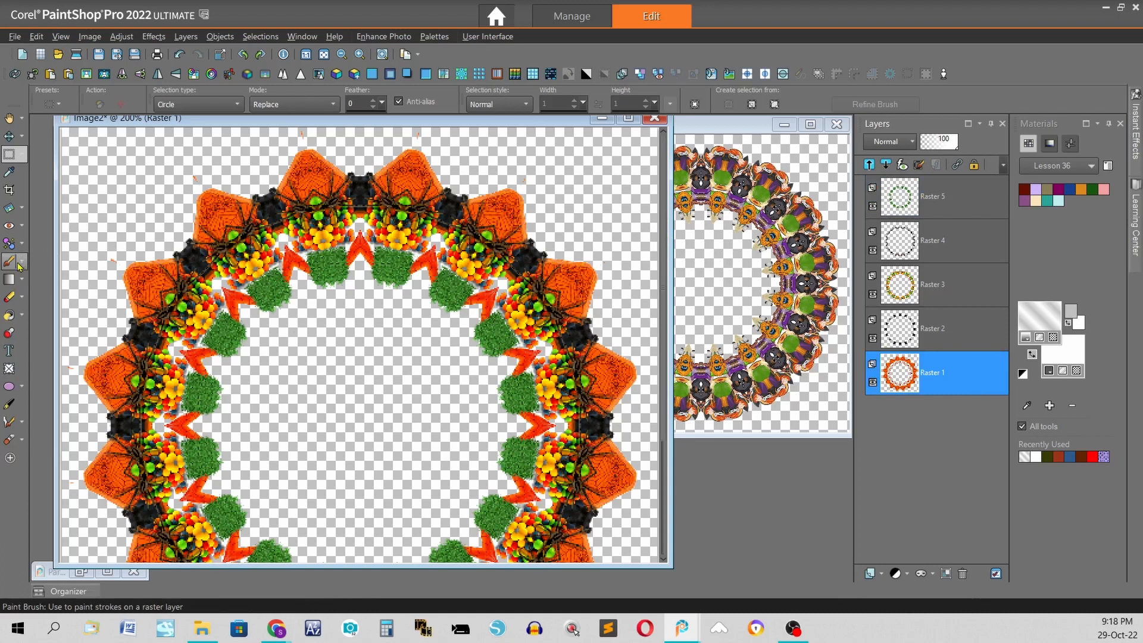
click(22, 301)
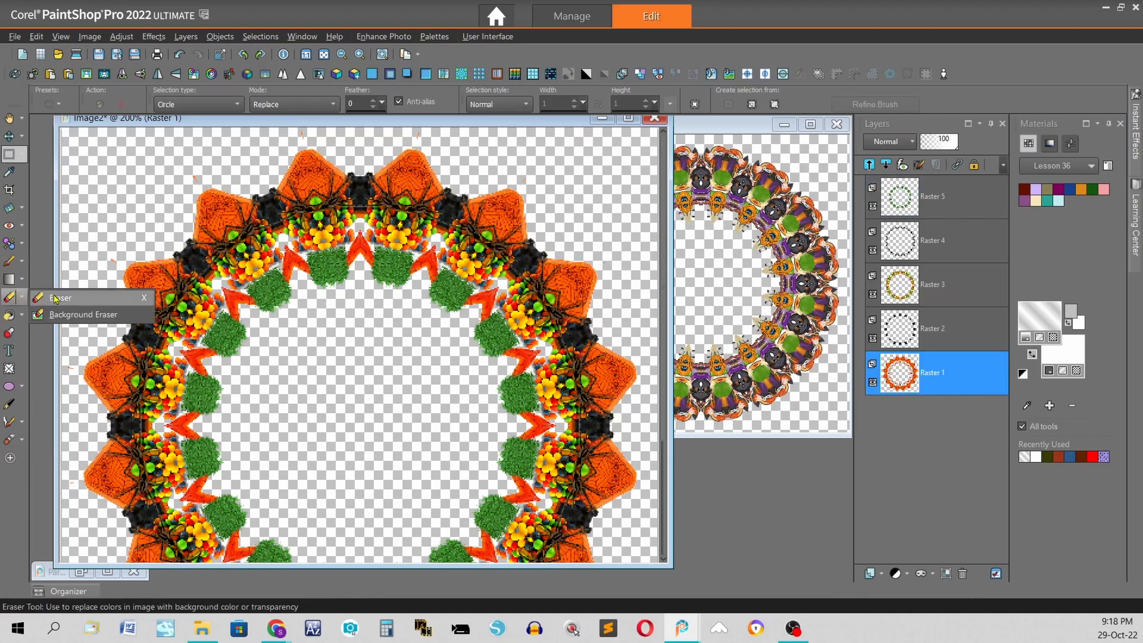
click(45, 295)
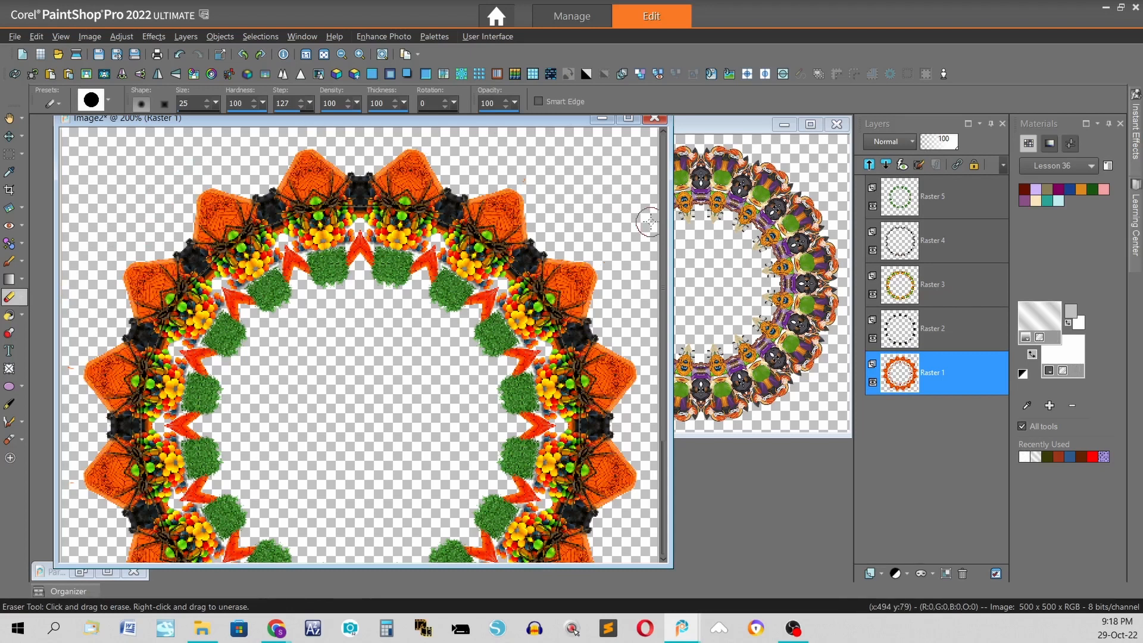
scroll(584, 233, down, 1)
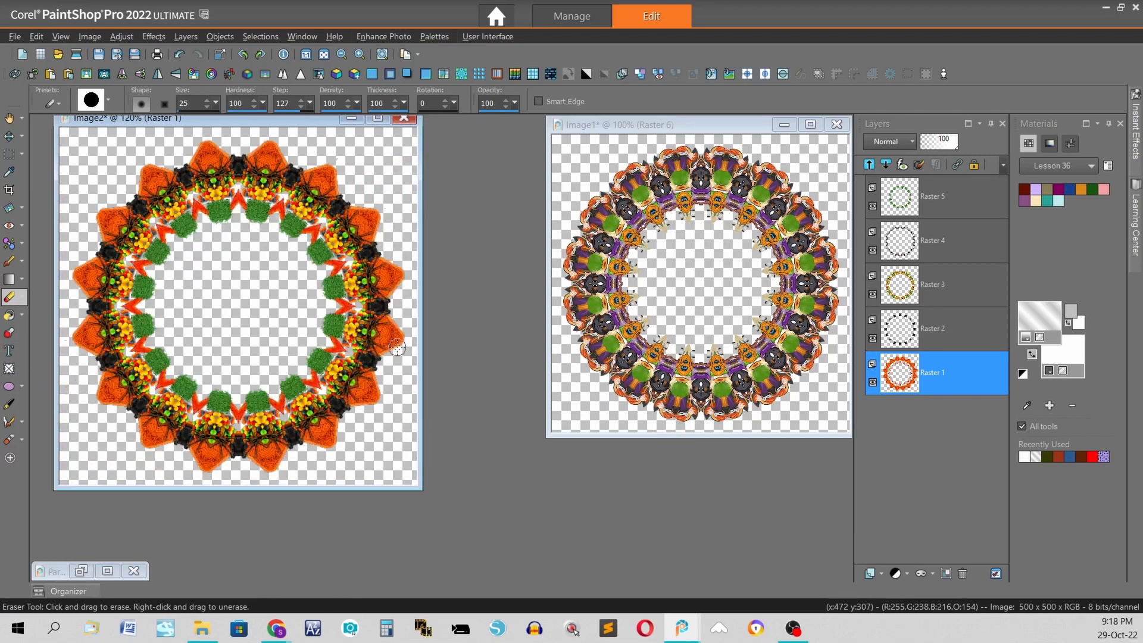
scroll(397, 350, up, 2)
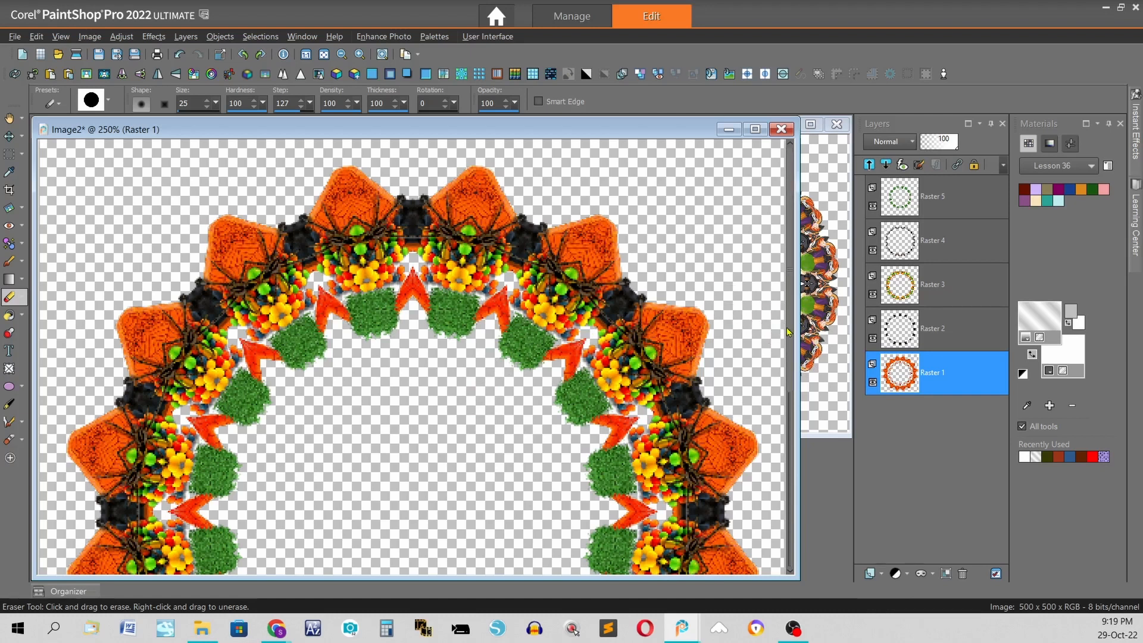
scroll(787, 331, down, 5)
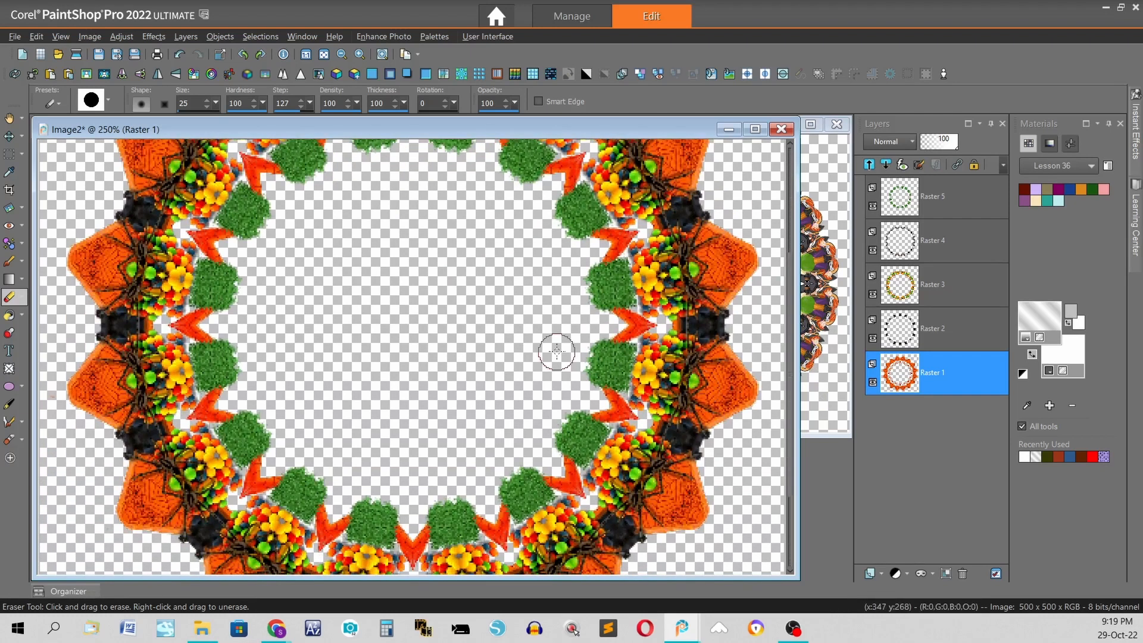
scroll(783, 524, down, 3)
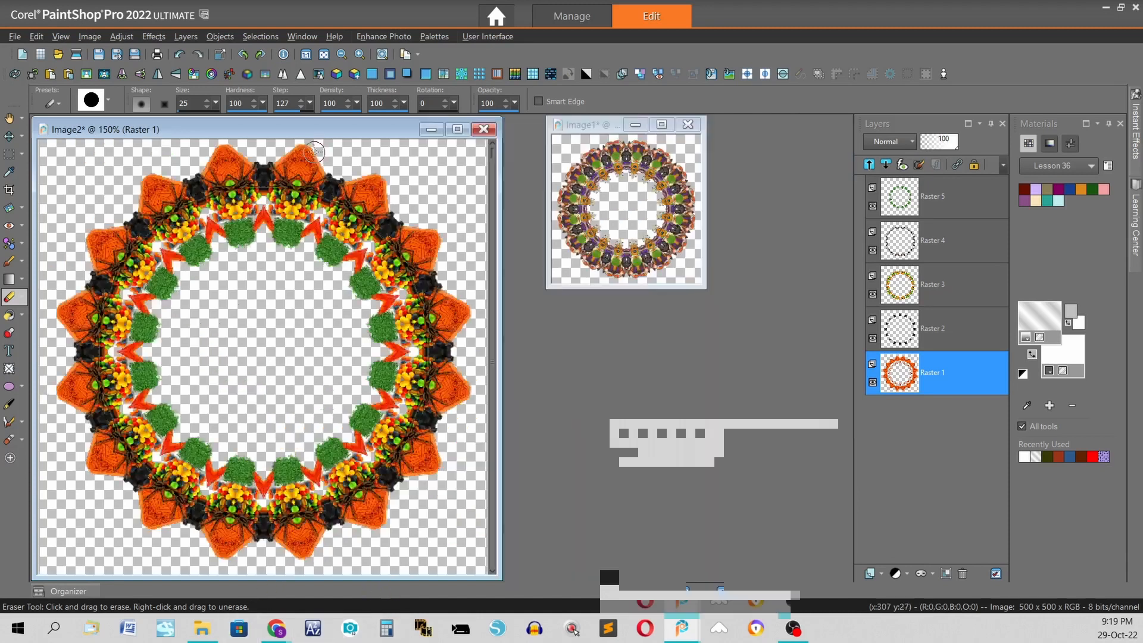
scroll(313, 151, down, 3)
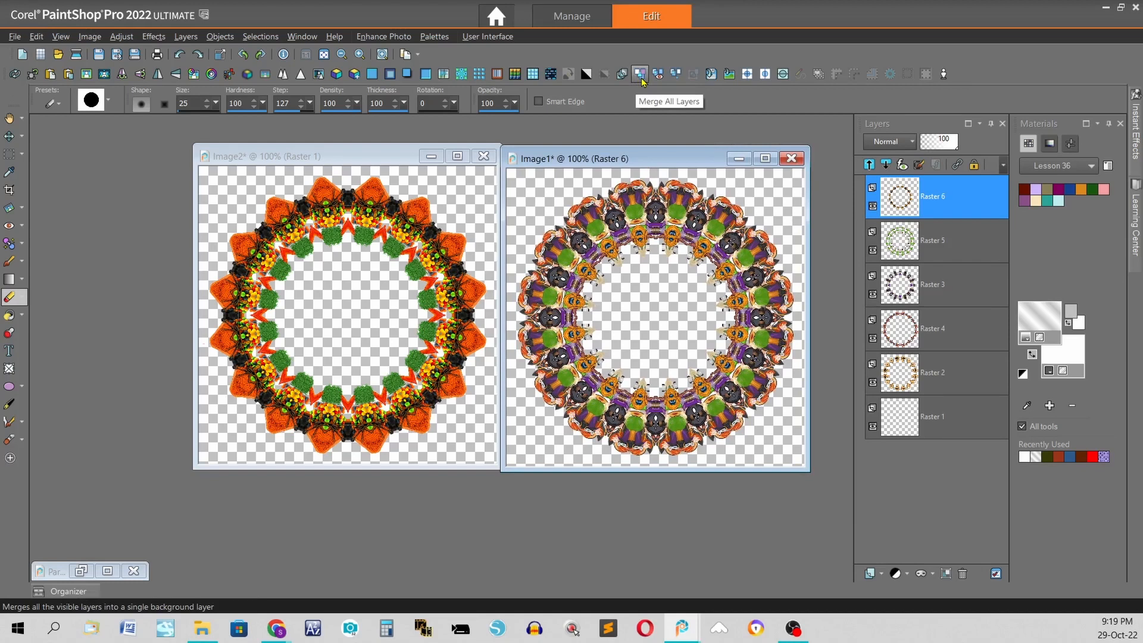
Merge all layers of Image1 and of Image2 into a single background layer each, keeping the images side by side
click(641, 78)
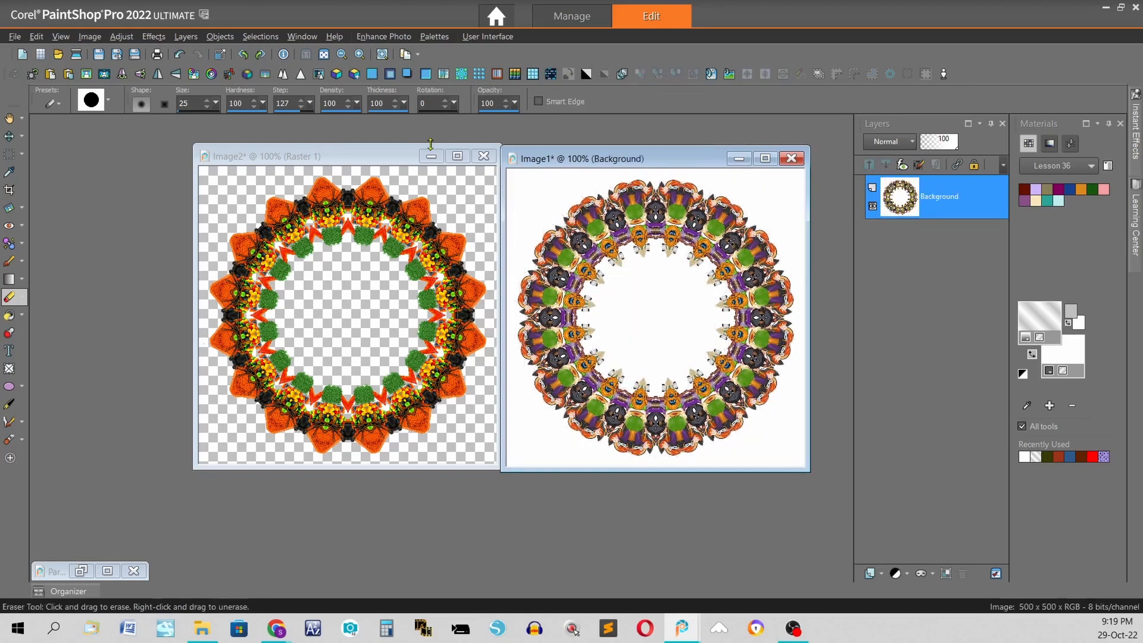
click(380, 158)
click(644, 76)
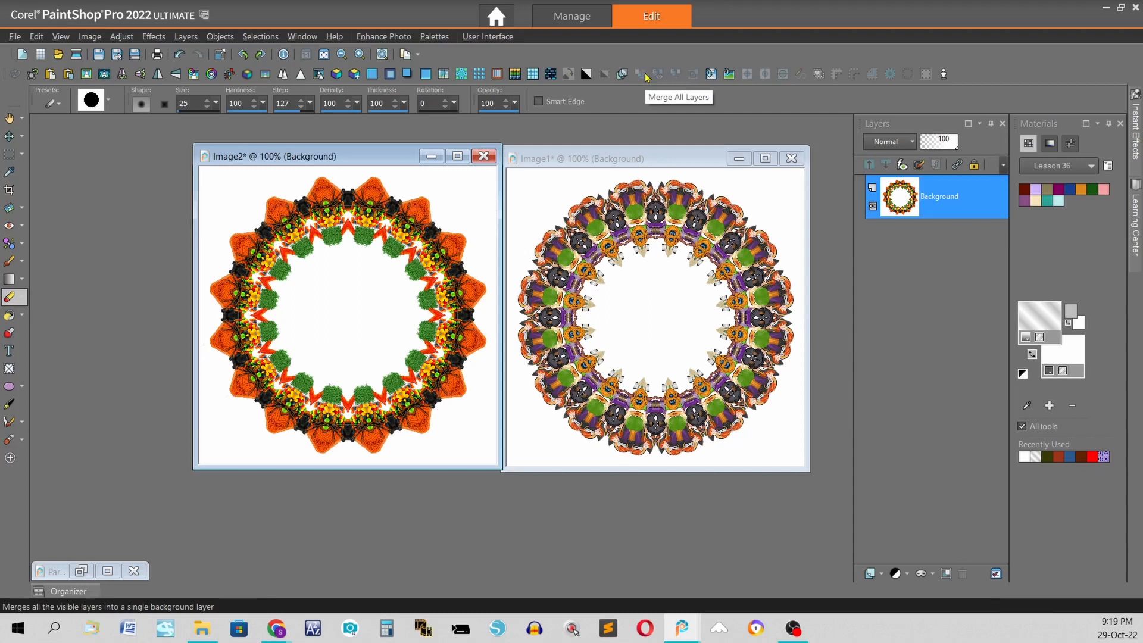
drag(380, 160, 374, 165)
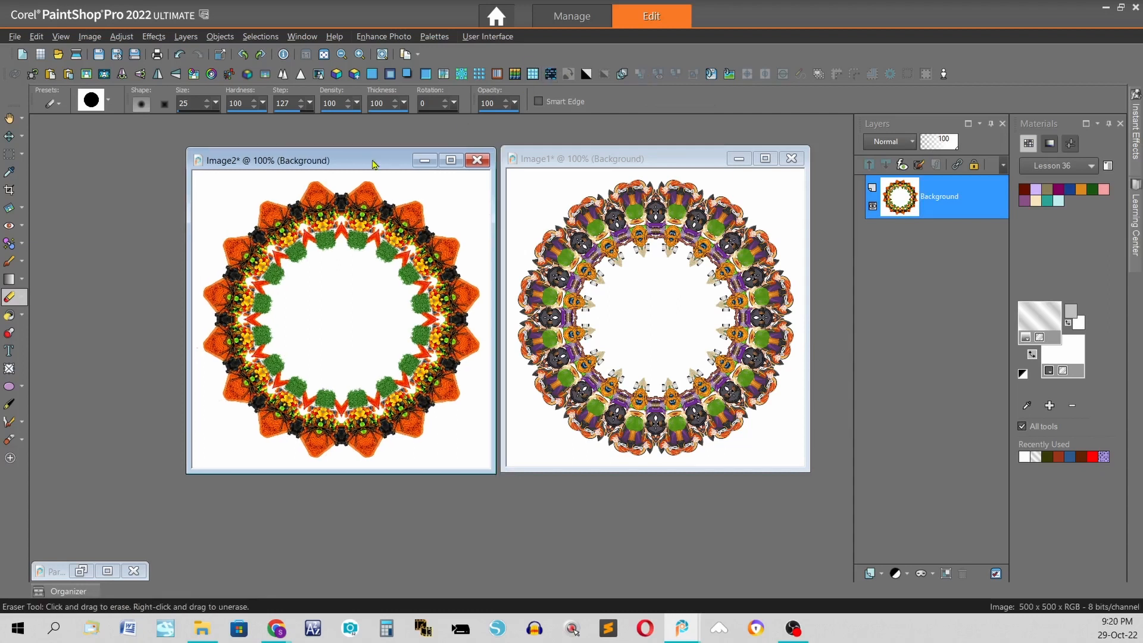